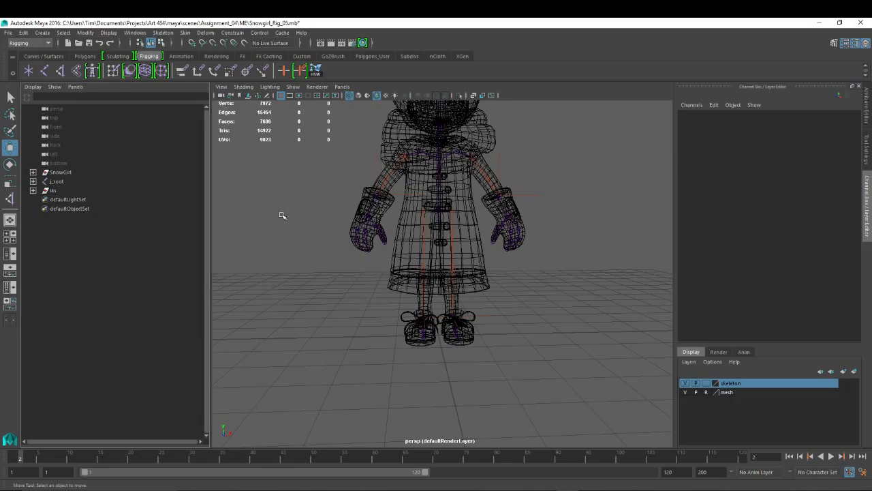
Step: Hide the skeleton and mesh display layers so the character is cleared from the viewport
{"action": "left_click_drag", "start_coordinate": [558, 281], "coordinate": [598, 293], "text": "alt"}
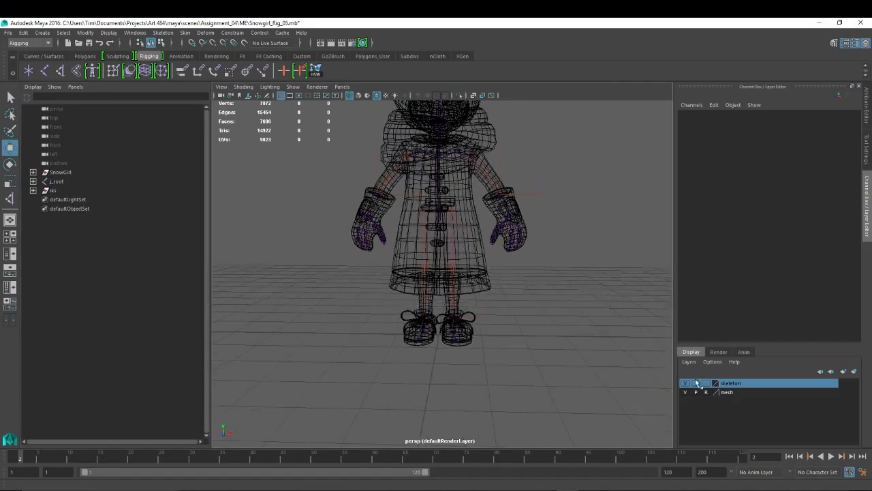
{"action": "left_click", "coordinate": [696, 383]}
{"action": "left_click", "coordinate": [686, 383]}
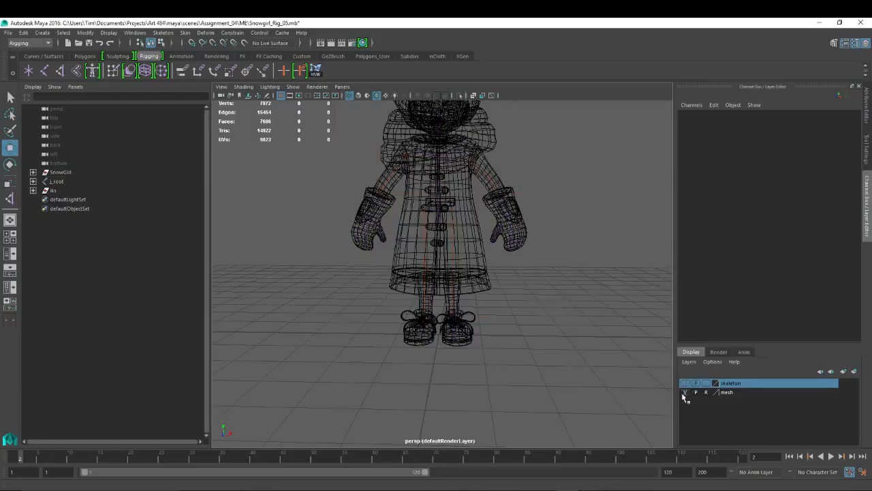
{"action": "left_click", "coordinate": [686, 392]}
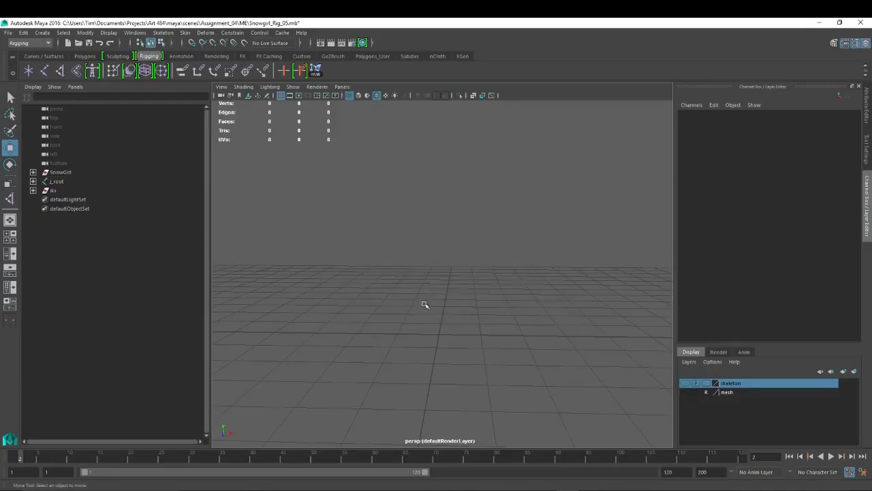
Step: Create a NURBS circle at the origin
{"action": "left_click", "coordinate": [42, 37]}
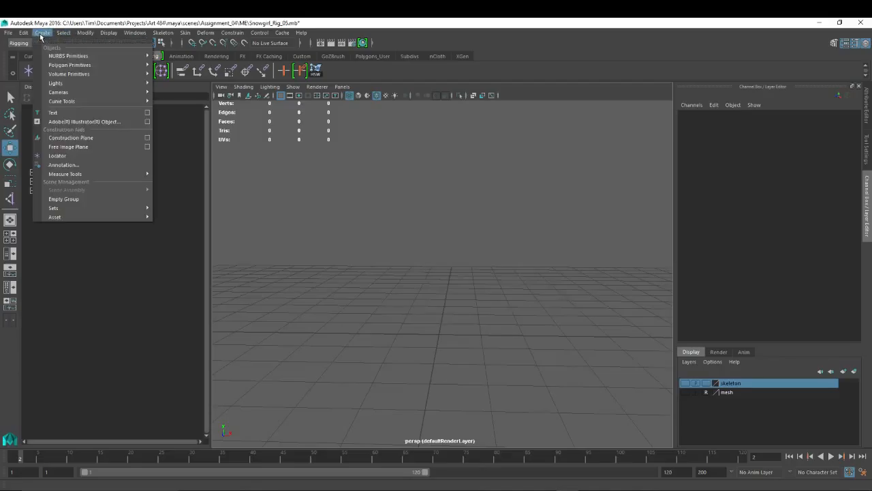
{"action": "mouse_move", "coordinate": [66, 59]}
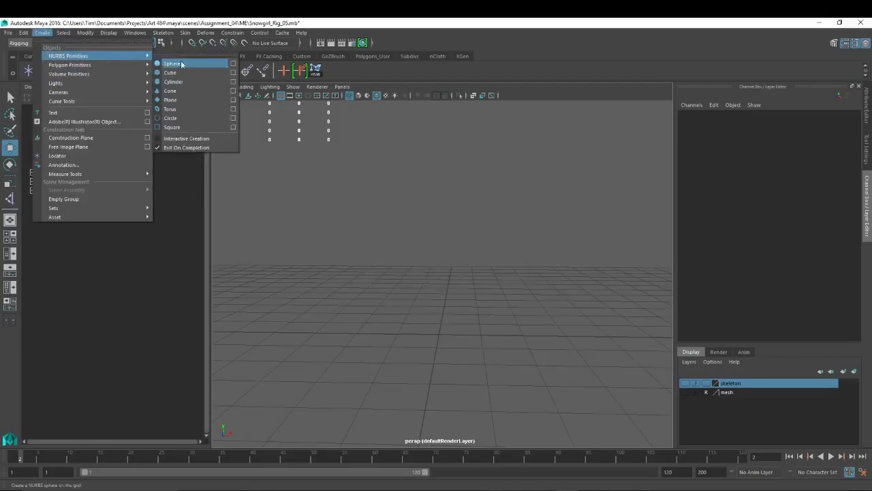
{"action": "left_click", "coordinate": [171, 118]}
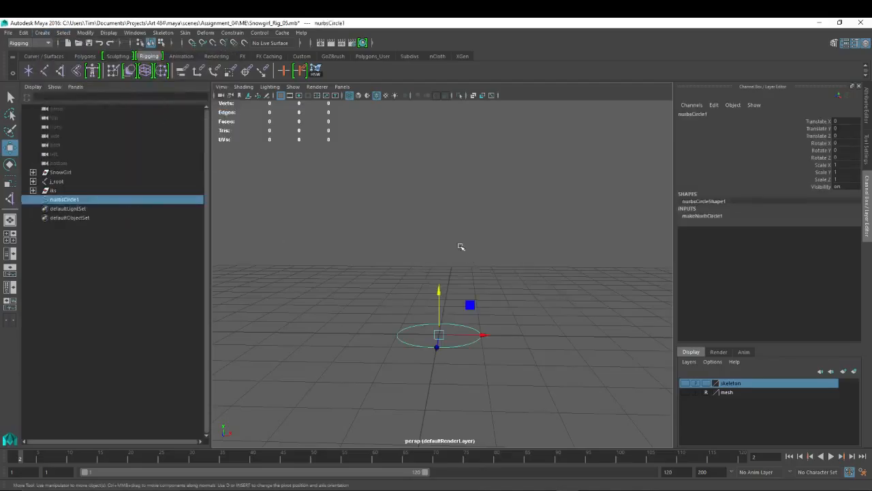
Step: Start the CV Curve Tool with its curve degree set to 1 Linear
{"action": "left_click_drag", "start_coordinate": [462, 246], "coordinate": [344, 237], "text": "alt"}
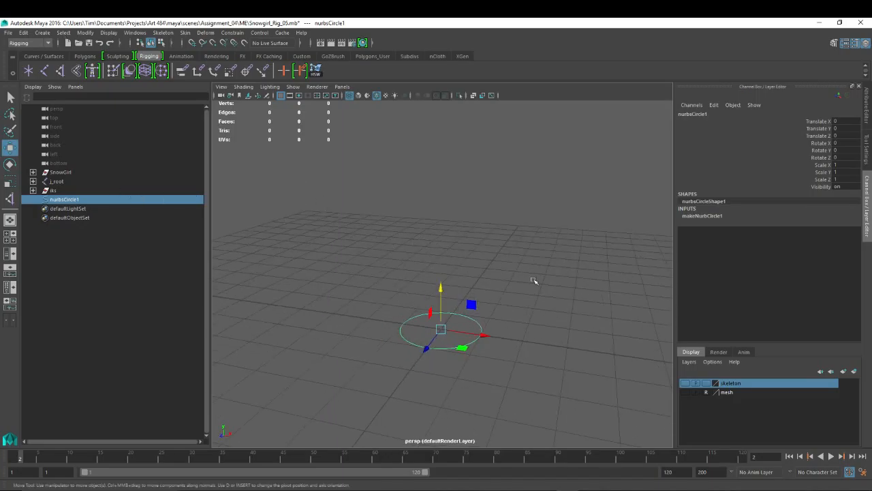
{"action": "left_click_drag", "start_coordinate": [415, 288], "coordinate": [457, 251], "text": "alt"}
{"action": "left_click", "coordinate": [42, 33]}
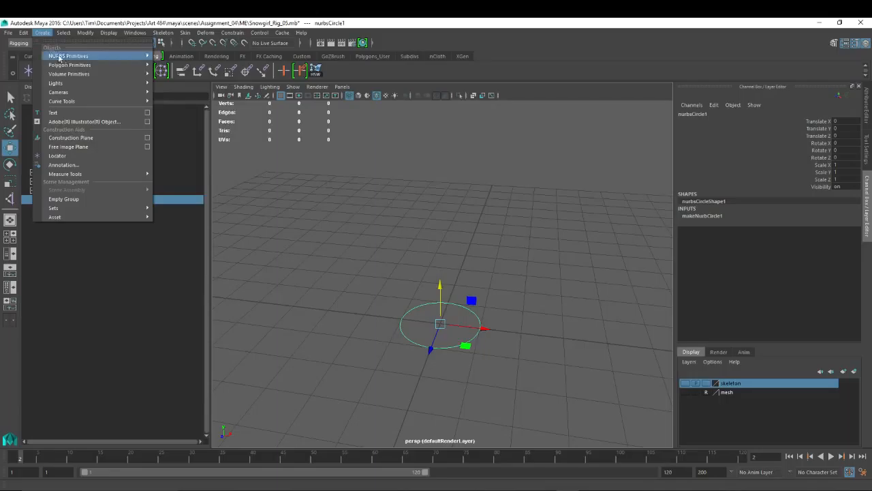
{"action": "mouse_move", "coordinate": [60, 102]}
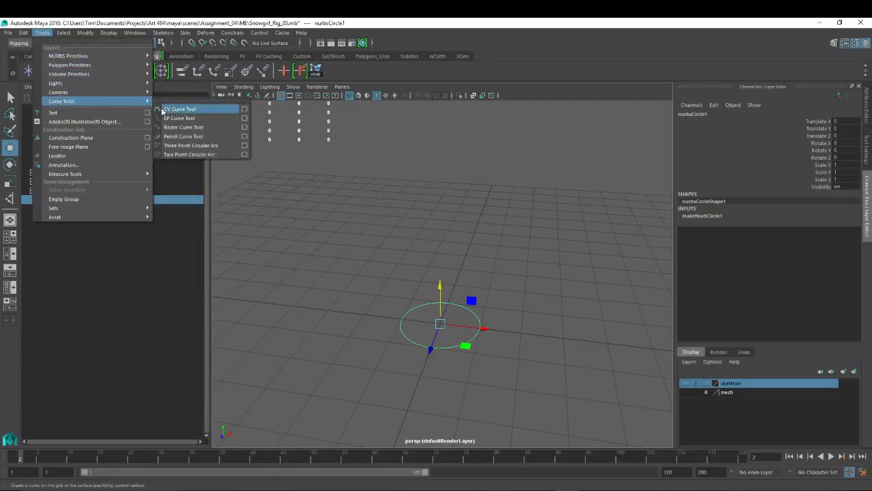
{"action": "left_click", "coordinate": [244, 109]}
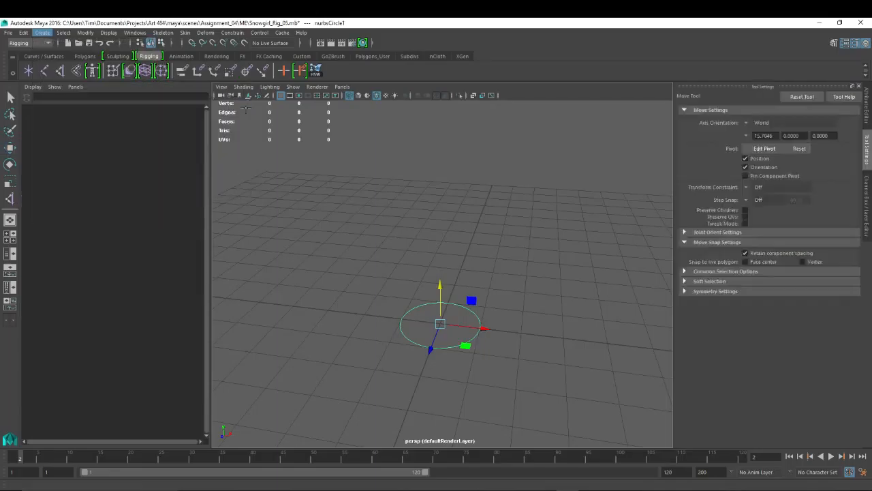
{"action": "left_click", "coordinate": [734, 129]}
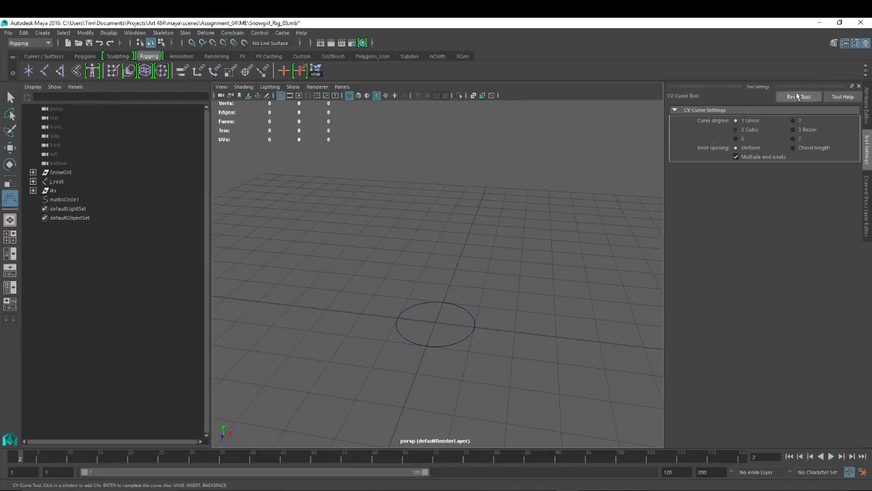
{"action": "left_click", "coordinate": [736, 120]}
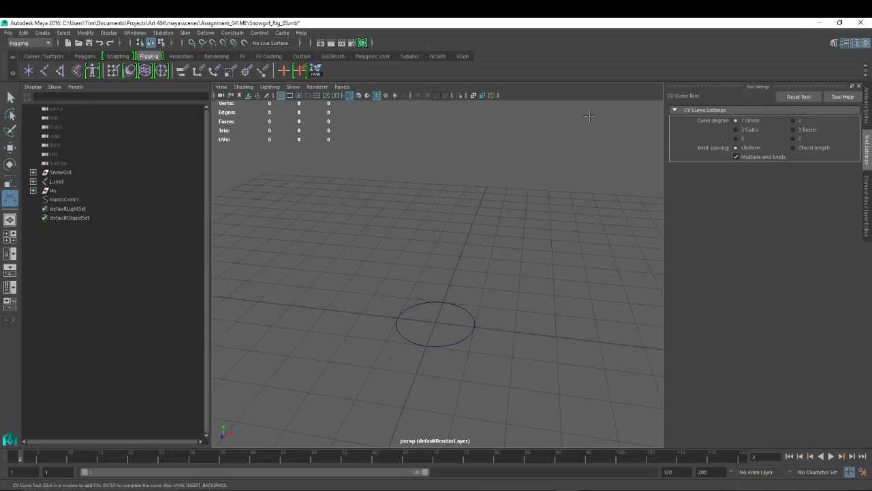
Step: Draw a closed four-sided diamond curve in the top view, snapped to the grid with corners three units from the origin around the circle
{"action": "key", "text": "space"}
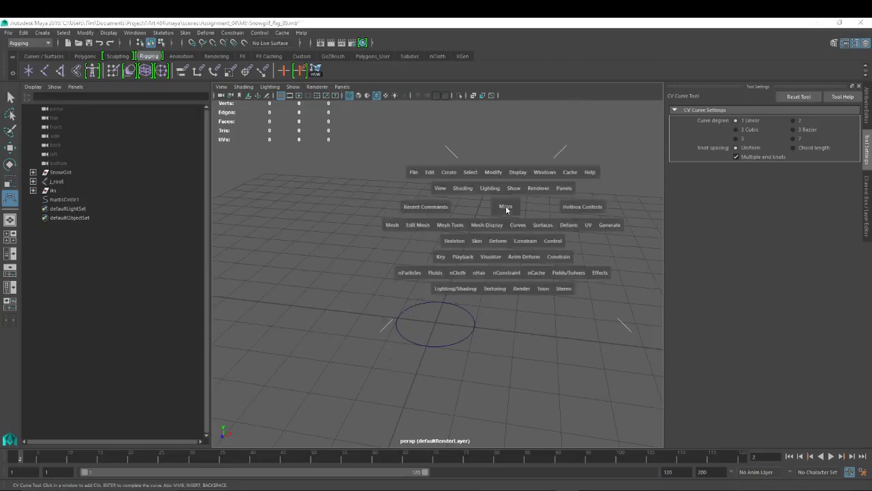
{"action": "left_click_drag", "start_coordinate": [505, 207], "coordinate": [460, 205]}
{"action": "right_click_drag", "start_coordinate": [528, 216], "coordinate": [348, 178], "text": "alt"}
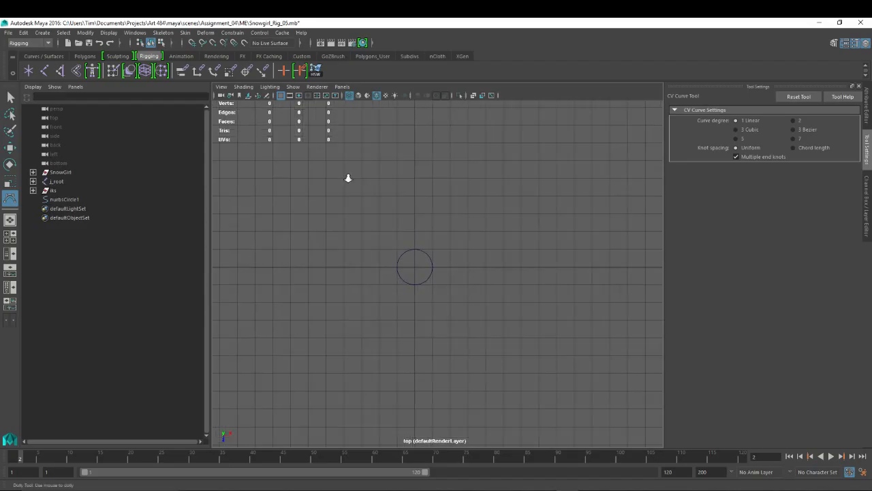
{"action": "middle_click_drag", "start_coordinate": [432, 222], "coordinate": [481, 192], "text": "alt"}
{"action": "right_click_drag", "start_coordinate": [489, 194], "coordinate": [481, 193], "text": "alt"}
{"action": "middle_click_drag", "start_coordinate": [485, 193], "coordinate": [457, 178], "text": "alt"}
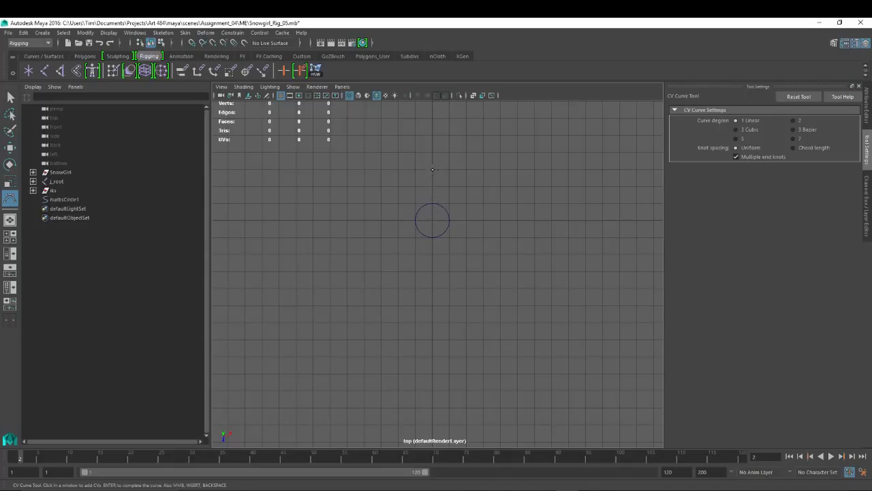
{"action": "key", "text": "x"}
{"action": "left_click", "coordinate": [432, 169]}
{"action": "left_click", "coordinate": [483, 219]}
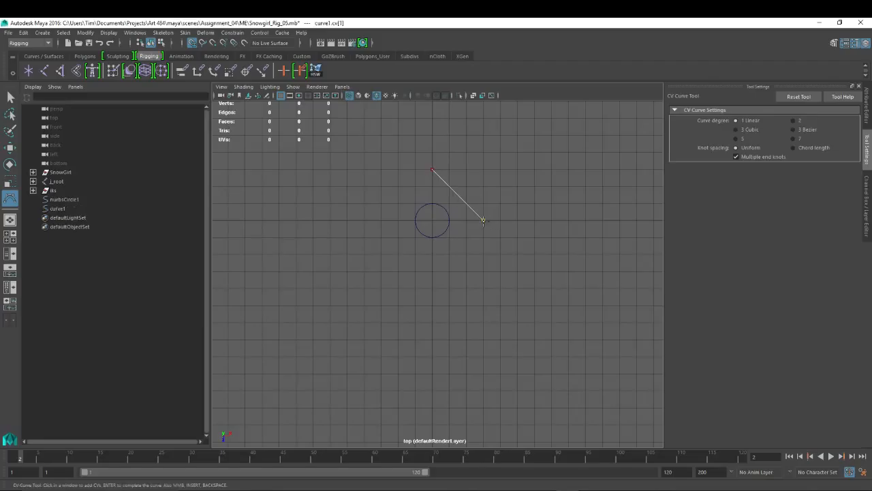
{"action": "left_click", "coordinate": [432, 270]}
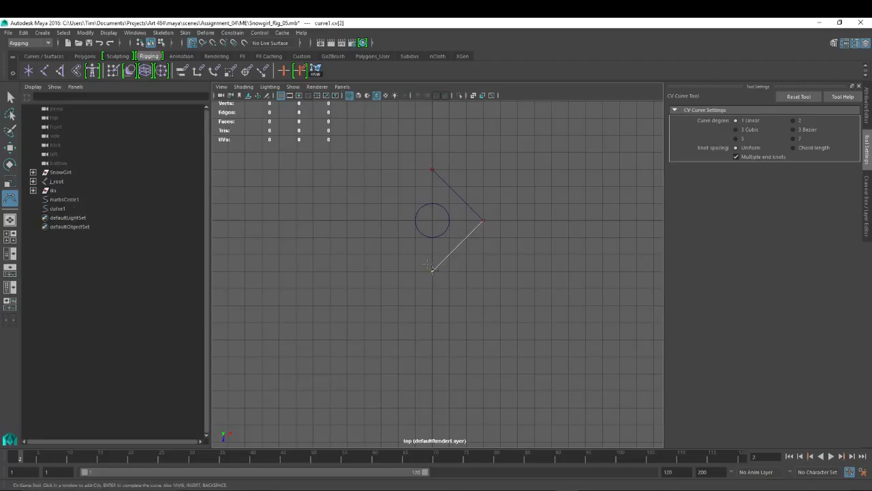
{"action": "left_click", "coordinate": [381, 220]}
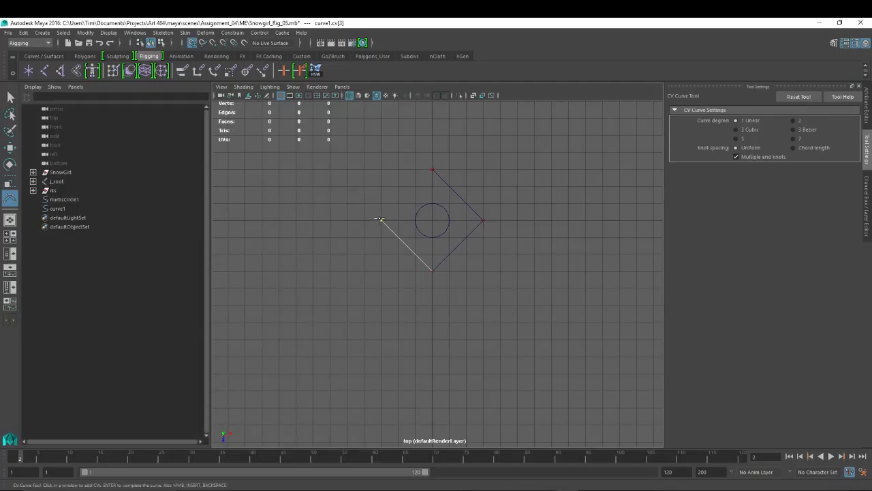
{"action": "left_click", "coordinate": [431, 169]}
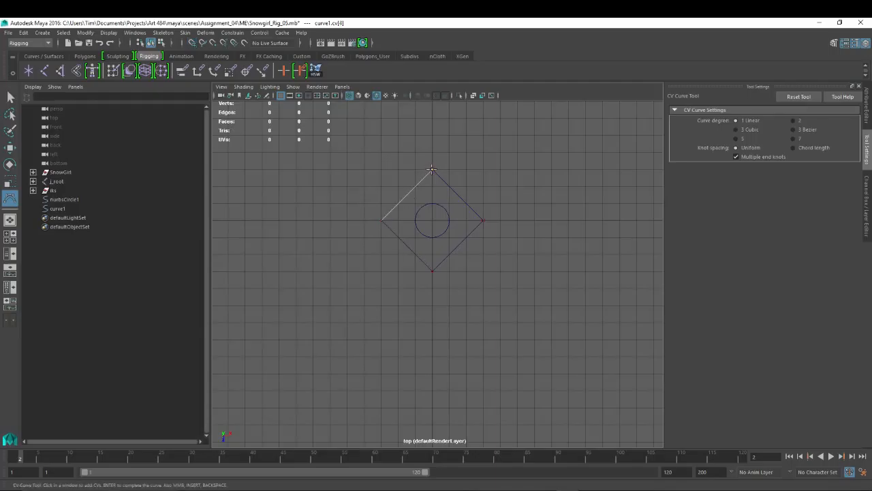
{"action": "key", "text": "Return"}
{"action": "key", "text": "w"}
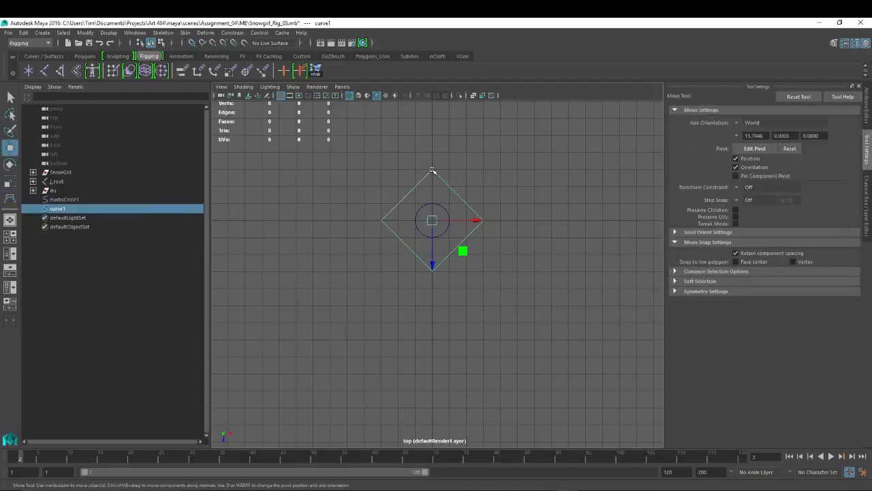
Step: Rename the NURBS circle to ctrl_circle
{"action": "double_click", "coordinate": [58, 199]}
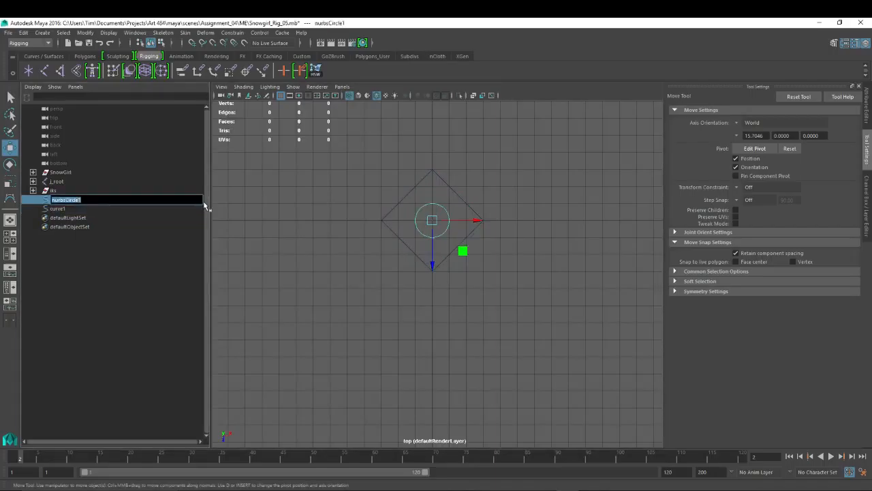
{"action": "type", "text": "dtrl_circle"}
{"action": "key", "text": "Return"}
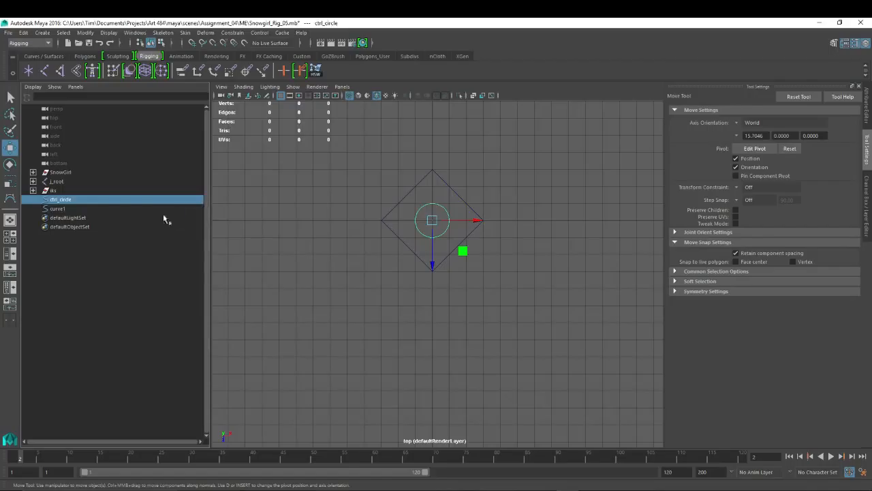
Step: Rename the diamond-shaped curve to ctrl_square
{"action": "double_click", "coordinate": [61, 208]}
{"action": "type", "text": "ctrl"}
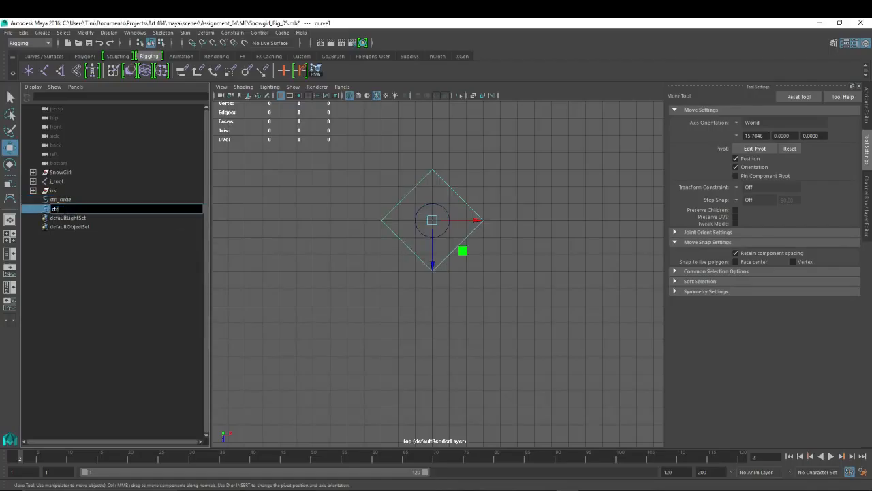
{"action": "type", "text": "_square"}
{"action": "key", "text": "Return"}
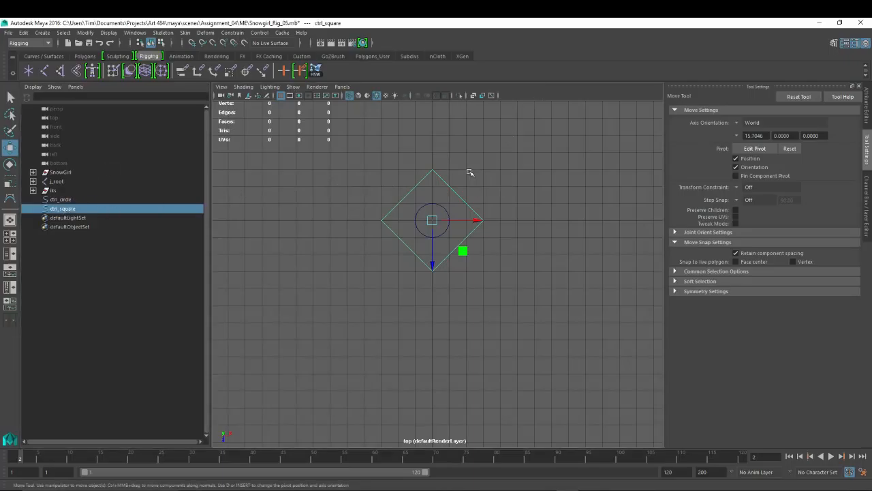
Step: Hide ctrl_circle and ctrl_square, and create a polygon cube at the origin
{"action": "left_click_drag", "start_coordinate": [68, 199], "coordinate": [65, 211]}
{"action": "key", "text": "ctrl+h"}
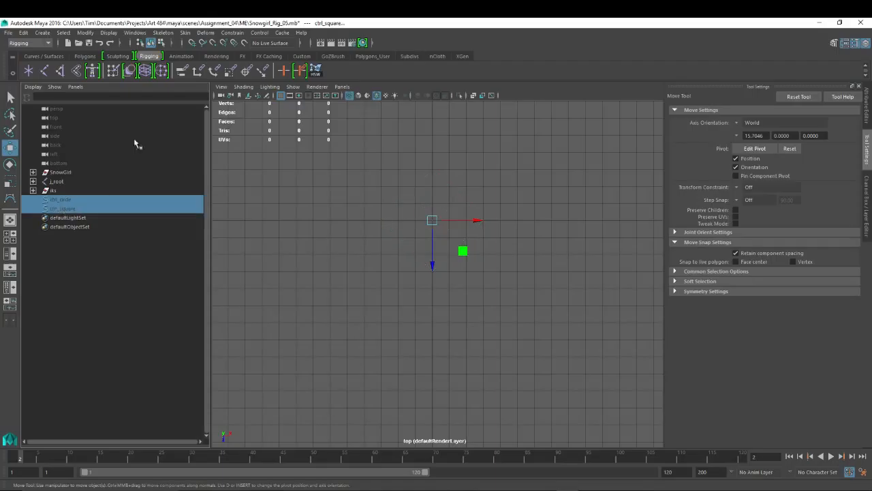
{"action": "left_click", "coordinate": [91, 57]}
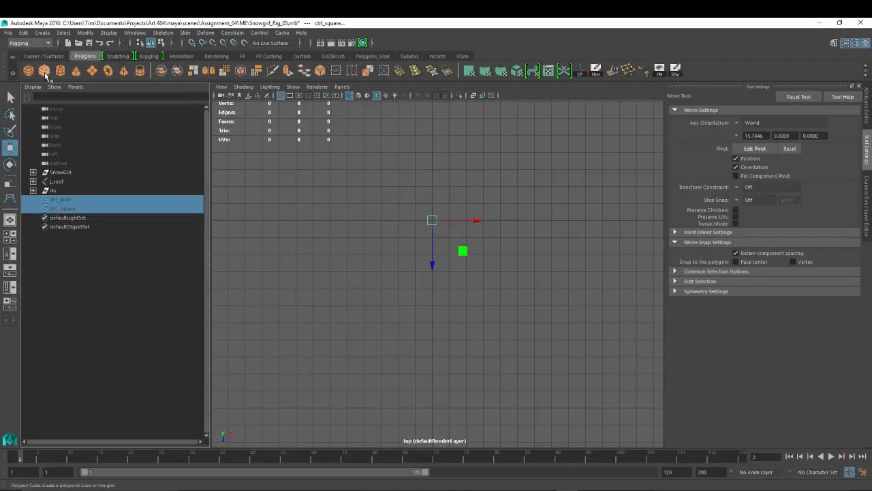
{"action": "left_click", "coordinate": [44, 72]}
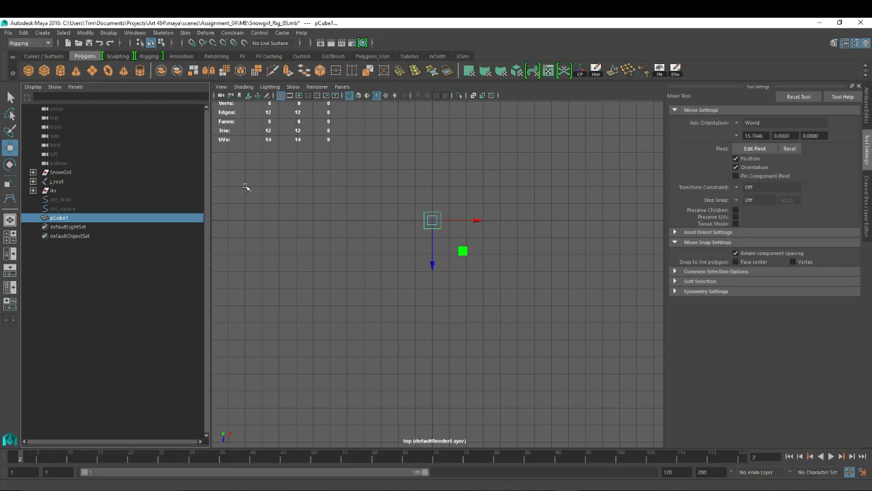
Step: Activate the CV Curve Tool in the perspective view and display the cube shaded without its wireframe overlay
{"action": "key", "text": "space"}
{"action": "left_click_drag", "start_coordinate": [468, 172], "coordinate": [468, 148]}
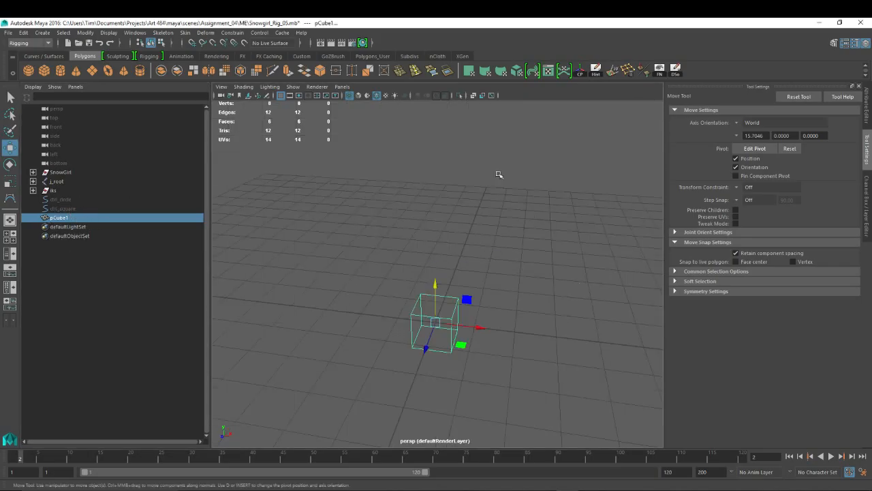
{"action": "left_click_drag", "start_coordinate": [551, 218], "coordinate": [513, 208], "text": "alt"}
{"action": "middle_click_drag", "start_coordinate": [513, 207], "coordinate": [488, 150], "text": "alt"}
{"action": "right_click_drag", "start_coordinate": [461, 169], "coordinate": [517, 246], "text": "alt"}
{"action": "left_click_drag", "start_coordinate": [495, 218], "coordinate": [504, 227], "text": "alt"}
{"action": "mouse_move", "coordinate": [524, 229]}
{"action": "middle_mouse_down", "text": "alt"}
{"action": "mouse_move", "coordinate": [553, 232]}
{"action": "mouse_move", "coordinate": [536, 225]}
{"action": "middle_mouse_up", "text": "alt"}
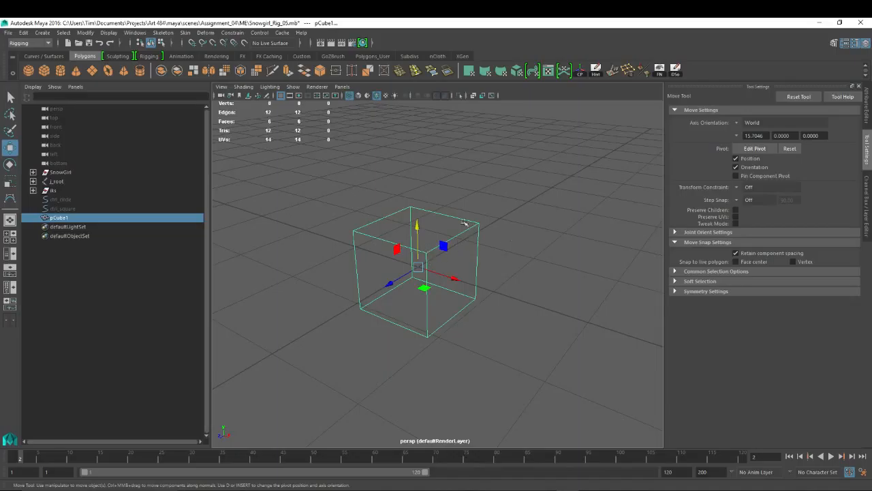
{"action": "left_click", "coordinate": [47, 32]}
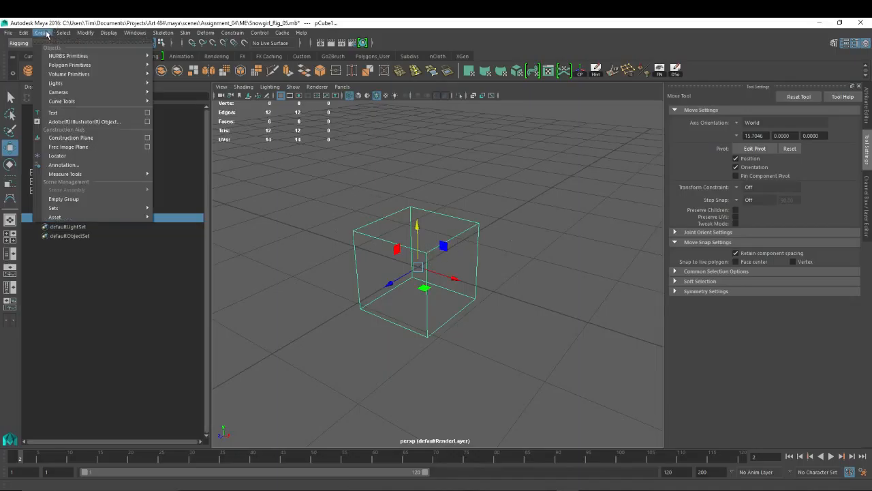
{"action": "mouse_move", "coordinate": [75, 101]}
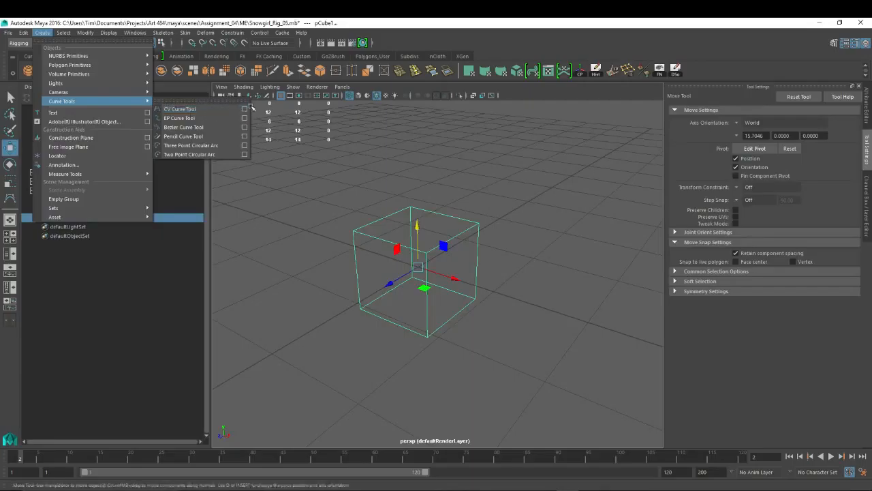
{"action": "left_click", "coordinate": [185, 109]}
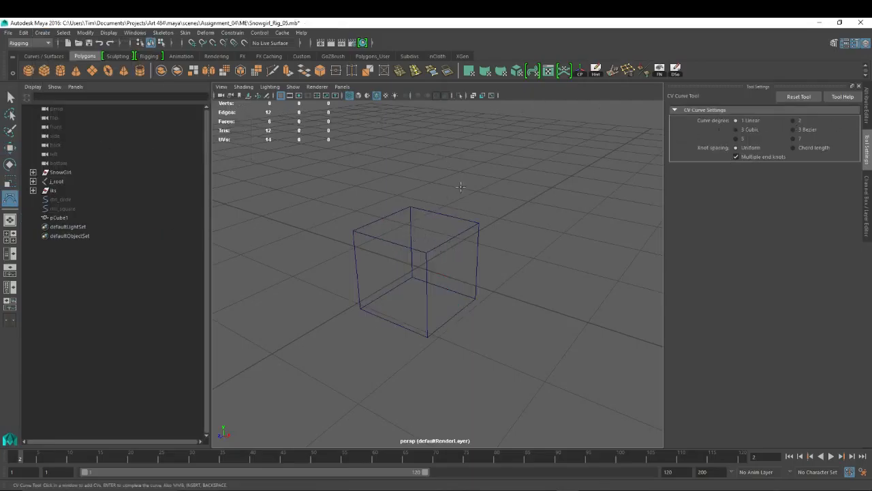
{"action": "key", "text": "5"}
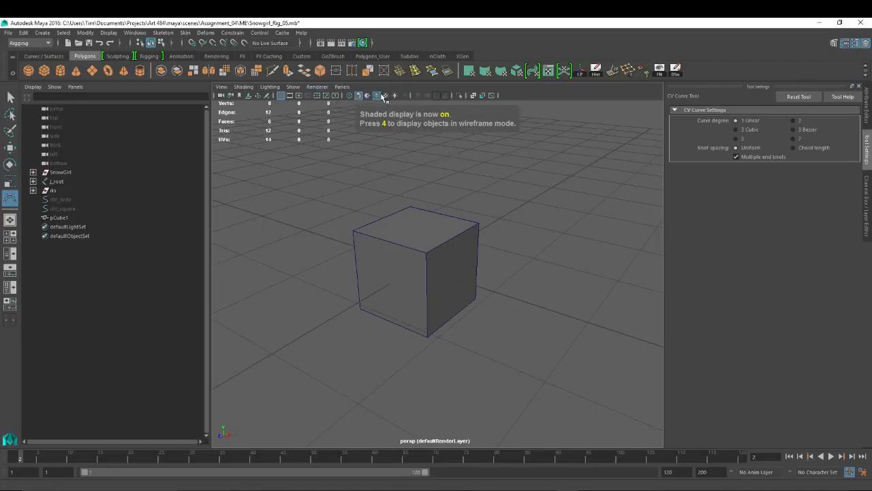
{"action": "left_click", "coordinate": [473, 244]}
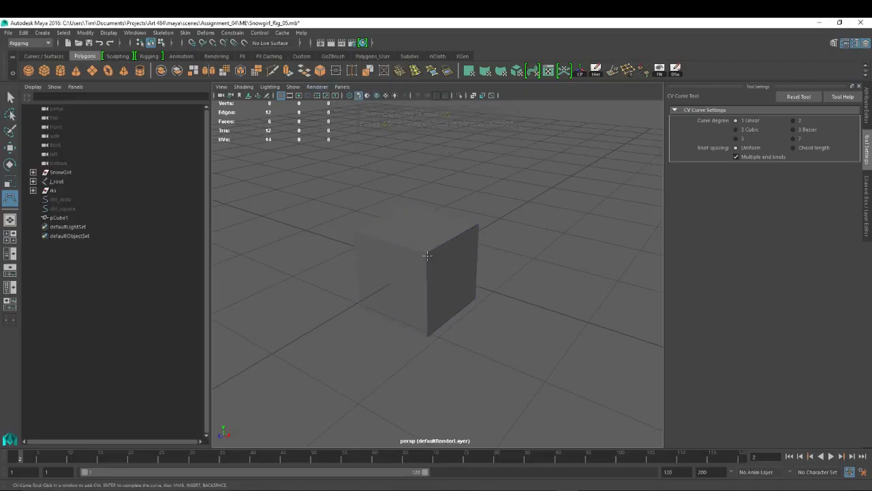
Step: Draw a closed linear CV curve loop around the cube's top face, snapping each point to a corner vertex
{"action": "key", "text": "v"}
{"action": "left_click", "coordinate": [426, 253]}
{"action": "left_click", "coordinate": [477, 222]}
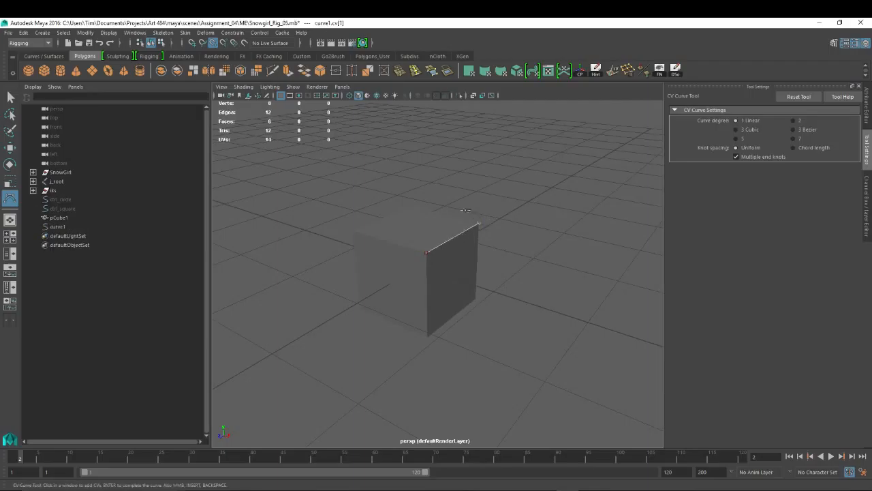
{"action": "left_click", "coordinate": [409, 207]}
{"action": "left_click", "coordinate": [353, 231]}
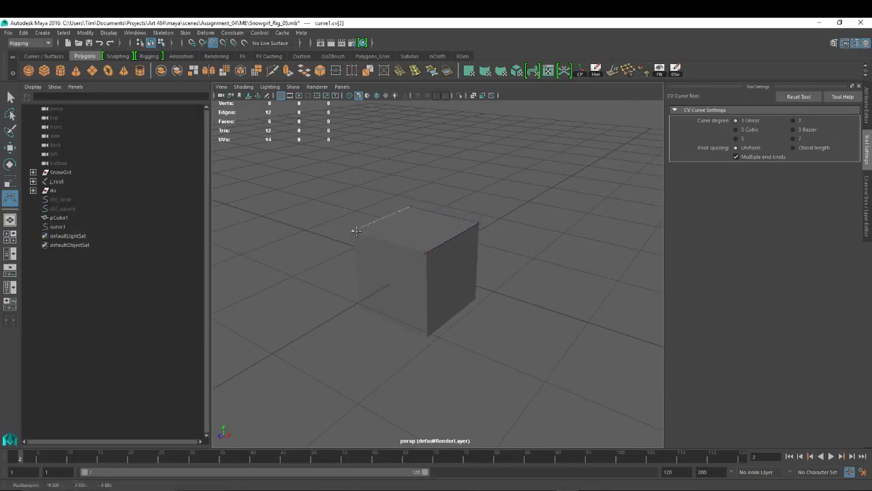
{"action": "left_click", "coordinate": [426, 253]}
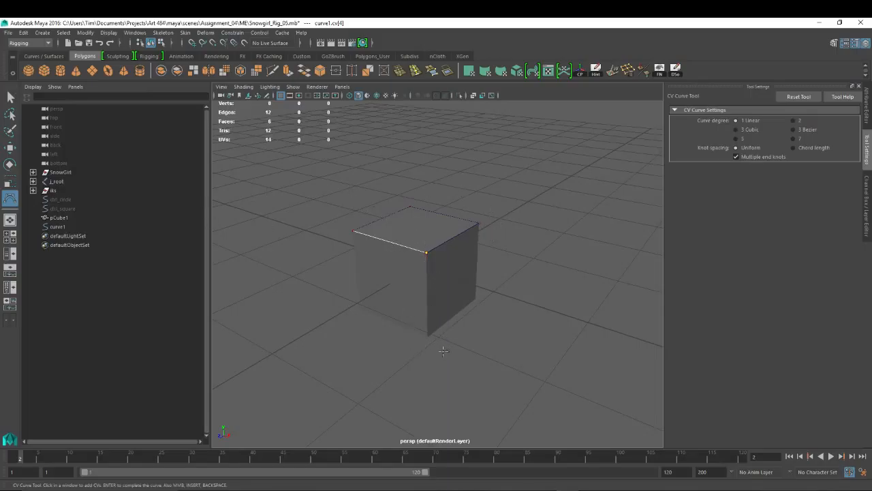
Step: Extend the snapped curve down one vertical edge, along a bottom edge, up the adjacent vertical edge and across a top edge
{"action": "key", "text": "v"}
{"action": "left_click", "coordinate": [426, 332]}
{"action": "left_click", "coordinate": [476, 300]}
{"action": "left_click_drag", "start_coordinate": [562, 250], "coordinate": [526, 313], "text": "alt"}
{"action": "left_click", "coordinate": [480, 247]}
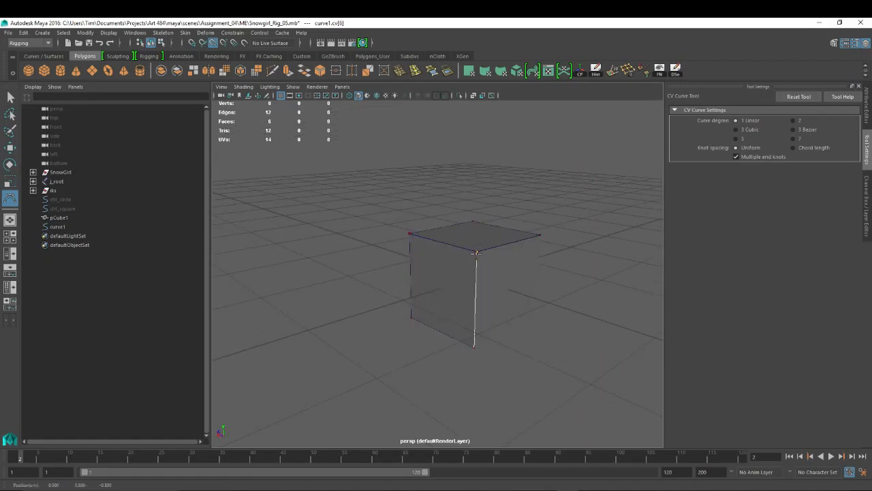
{"action": "left_click", "coordinate": [538, 235]}
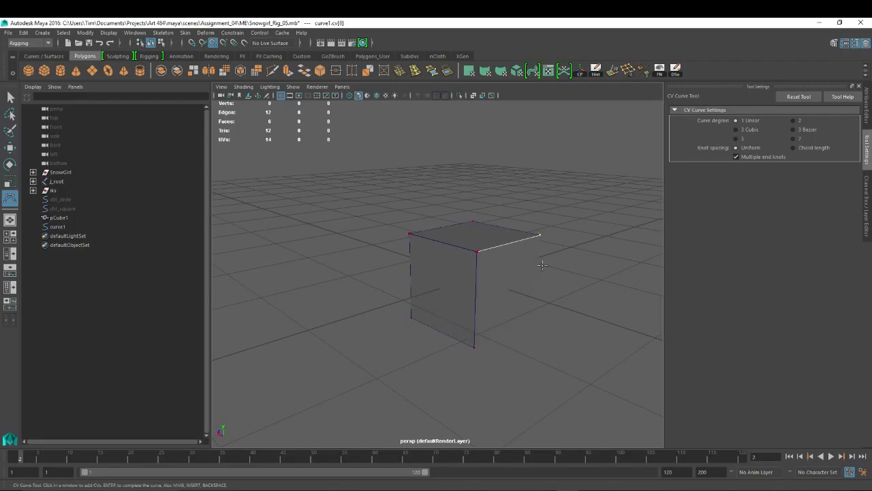
Step: Trace the cube's remaining vertical and bottom edges with vertex-snapped points and finish the curve
{"action": "left_click", "coordinate": [534, 318]}
{"action": "left_click", "coordinate": [476, 345]}
{"action": "left_click_drag", "start_coordinate": [476, 346], "coordinate": [488, 304], "text": "alt"}
{"action": "left_click", "coordinate": [412, 331]}
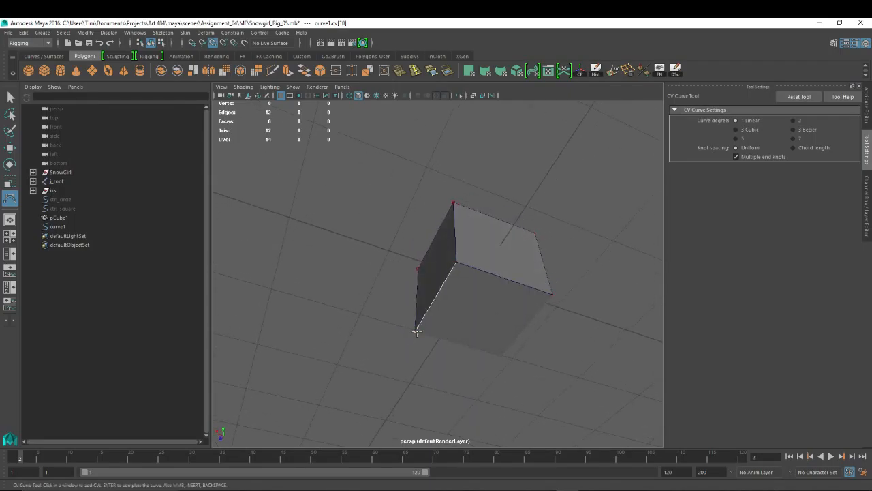
{"action": "left_click", "coordinate": [501, 356]}
{"action": "left_click", "coordinate": [550, 293]}
{"action": "left_click_drag", "start_coordinate": [551, 293], "coordinate": [508, 320], "text": "alt"}
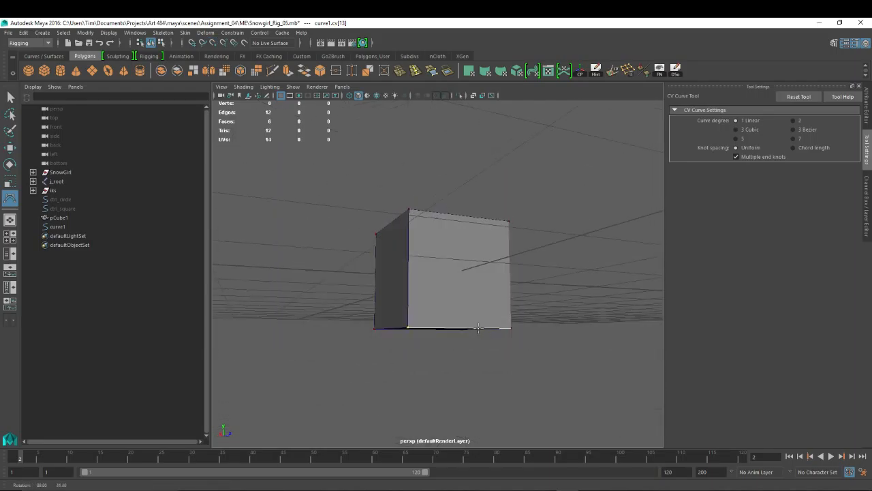
{"action": "left_click", "coordinate": [511, 328]}
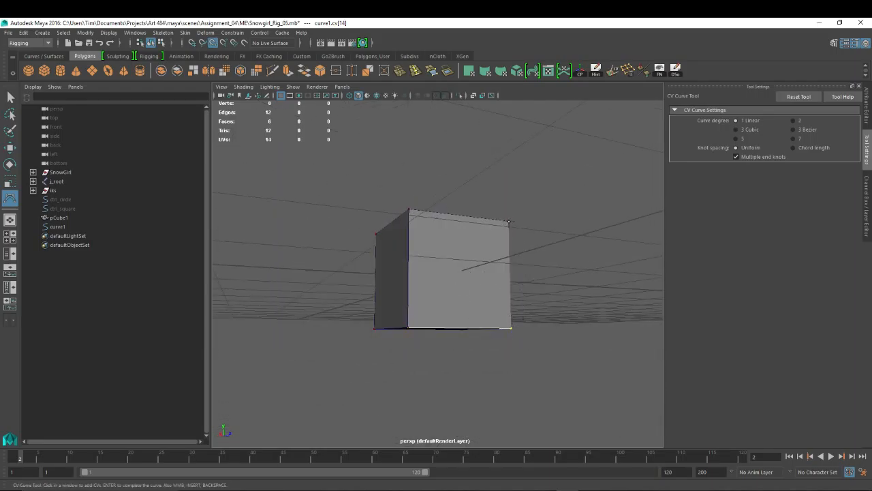
{"action": "left_click", "coordinate": [508, 222]}
{"action": "left_click_drag", "start_coordinate": [508, 222], "coordinate": [543, 223], "text": "alt"}
{"action": "key", "text": "w"}
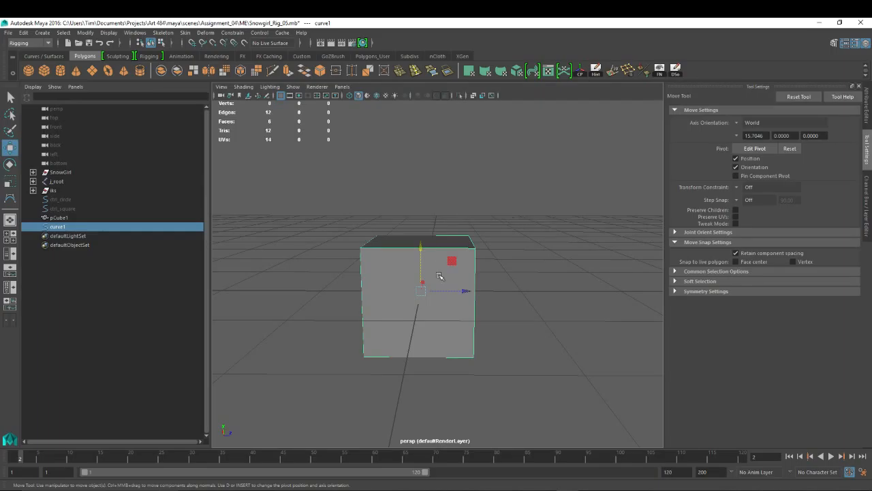
Step: Move pCube1 aside and delete it, keeping only the traced cube curve
{"action": "left_click", "coordinate": [62, 219]}
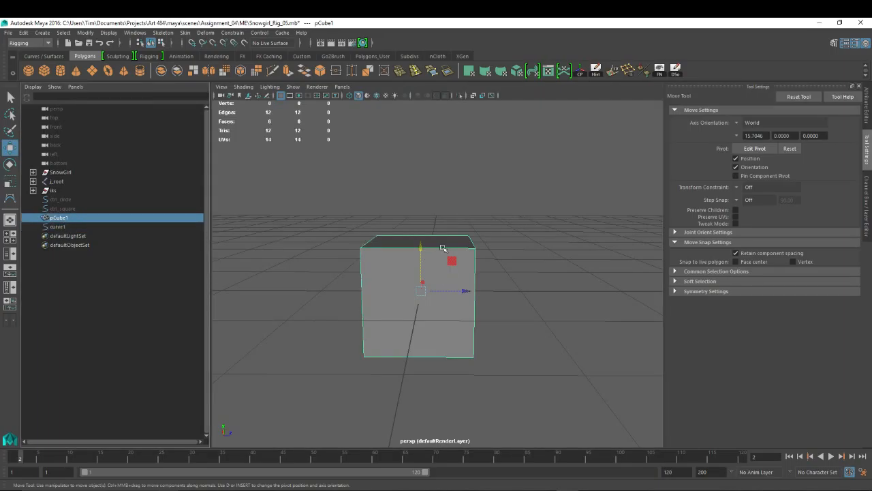
{"action": "left_click_drag", "start_coordinate": [466, 290], "coordinate": [213, 283]}
{"action": "left_click_drag", "start_coordinate": [489, 259], "coordinate": [383, 216], "text": "alt"}
{"action": "key", "text": "Delete"}
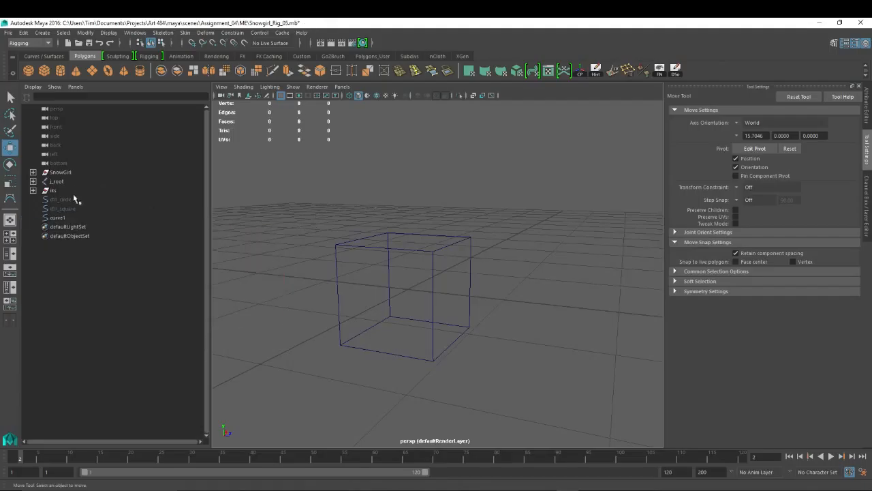
Step: Try moving a single top corner control vertex of the cube curve, and undo the move
{"action": "left_click", "coordinate": [430, 251]}
{"action": "right_click", "coordinate": [429, 250]}
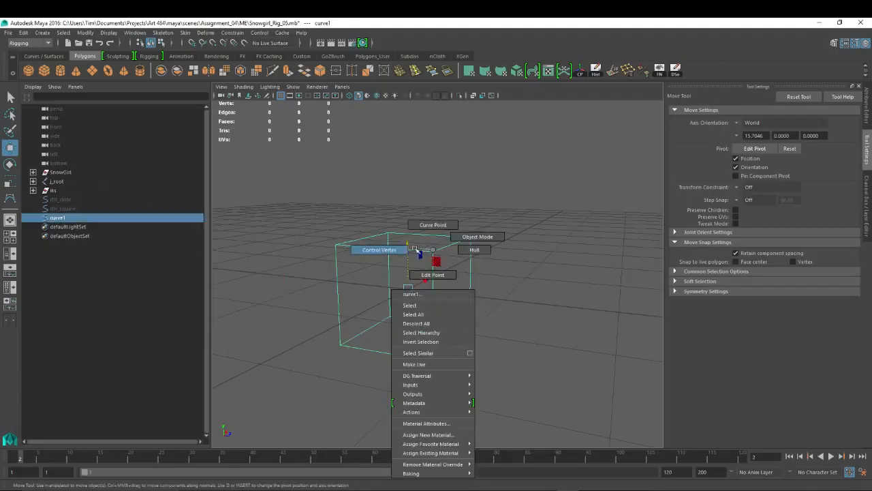
{"action": "left_click", "coordinate": [387, 251]}
{"action": "left_click", "coordinate": [471, 237]}
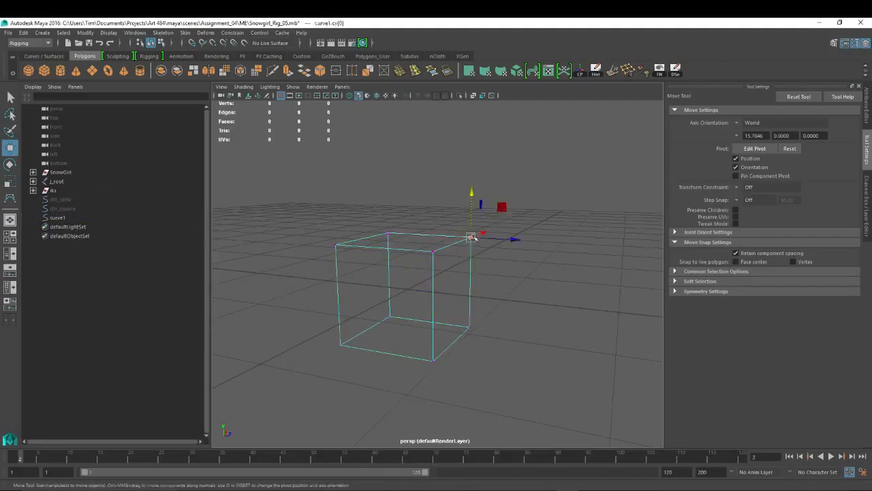
{"action": "left_click_drag", "start_coordinate": [471, 238], "coordinate": [452, 239]}
{"action": "left_click_drag", "start_coordinate": [577, 187], "coordinate": [553, 255], "text": "alt"}
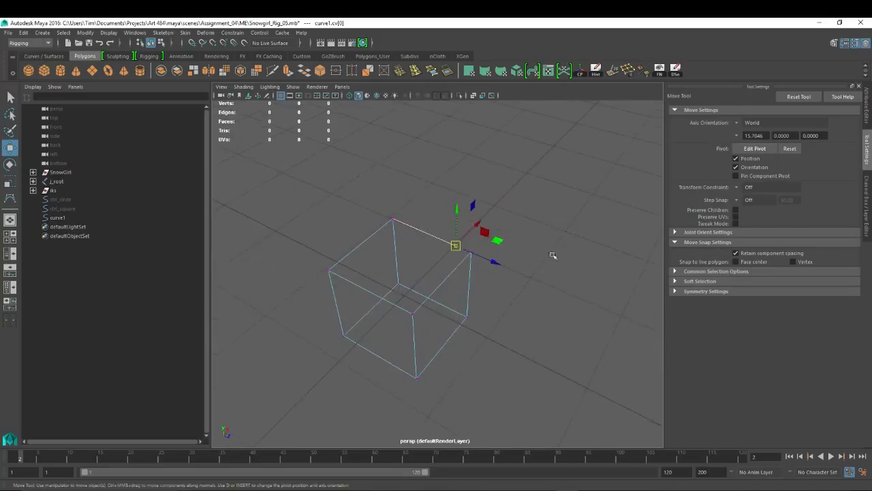
{"action": "key", "text": "ctrl+z"}
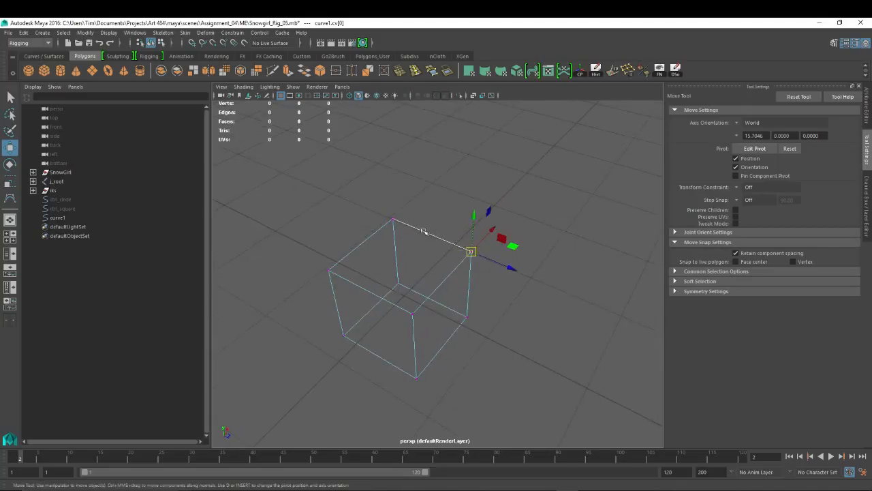
Step: Return the cube curve to object mode and rename it ctrl_cube
{"action": "right_click_drag", "start_coordinate": [423, 230], "coordinate": [450, 218]}
{"action": "left_click_drag", "start_coordinate": [417, 218], "coordinate": [413, 238]}
{"action": "right_click_drag", "start_coordinate": [602, 244], "coordinate": [523, 208], "text": "alt"}
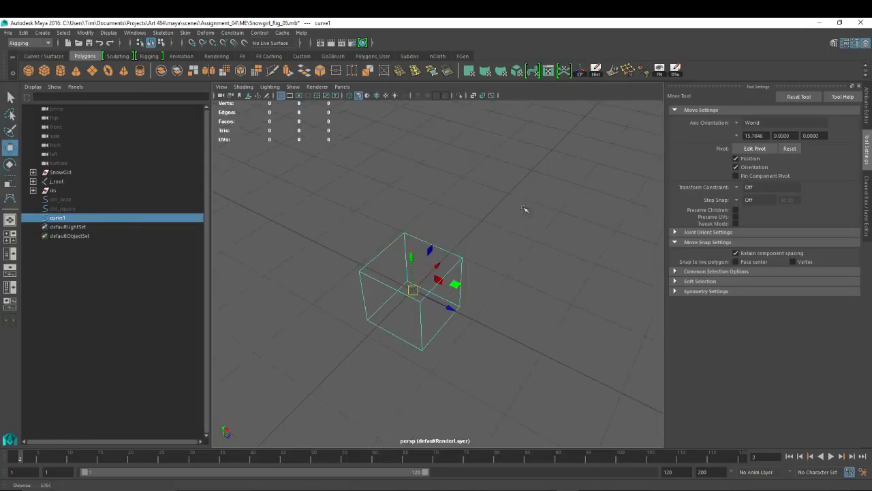
{"action": "double_click", "coordinate": [54, 218]}
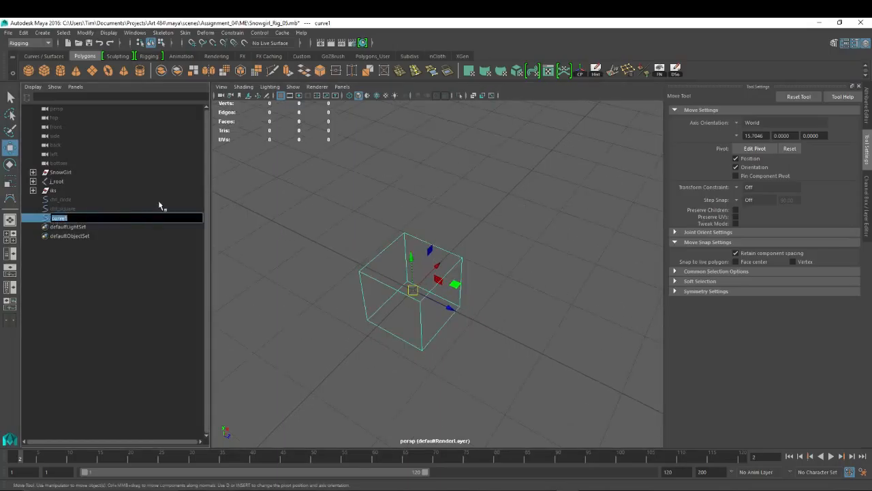
{"action": "type", "text": "ctl"}
{"action": "type", "text": "l_cube"}
{"action": "key", "text": "Return"}
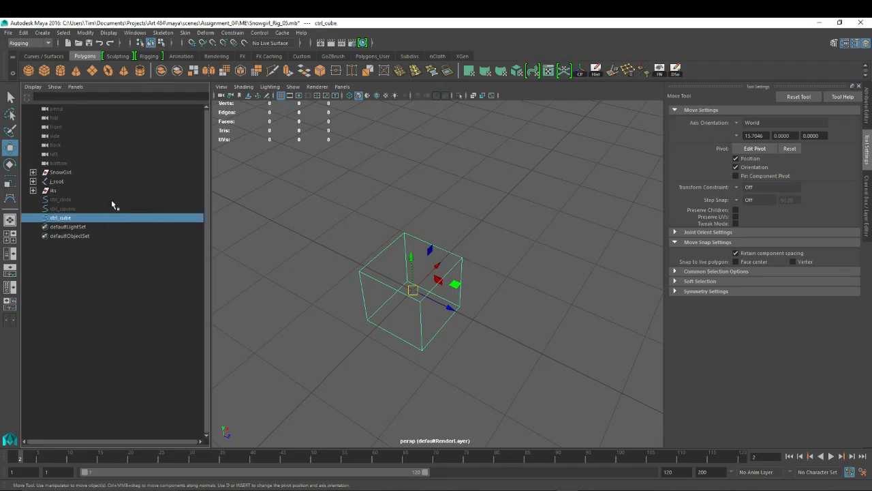
Step: Unhide ctrl_circle and ctrl_square, and clear the selection
{"action": "left_click", "coordinate": [67, 200]}
{"action": "left_click", "coordinate": [66, 208], "text": "shift"}
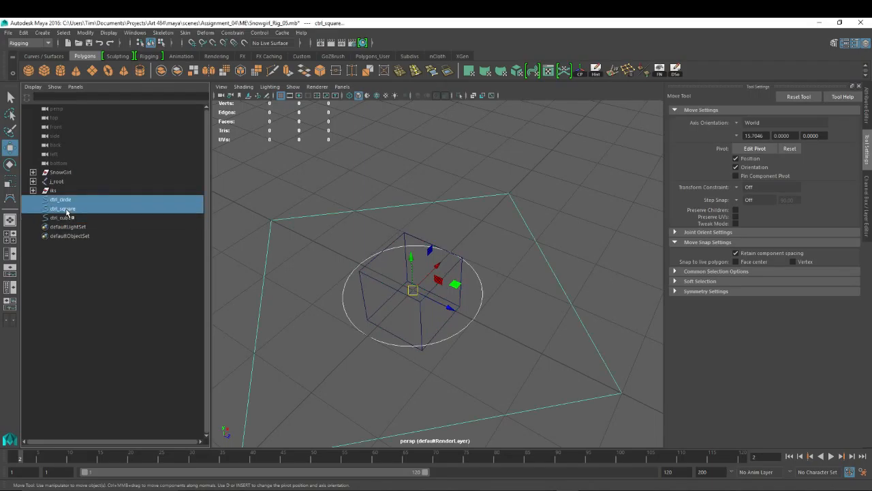
{"action": "left_click", "coordinate": [508, 169]}
{"action": "scroll", "coordinate": [576, 201], "scroll_direction": "down", "scroll_amount": 3}
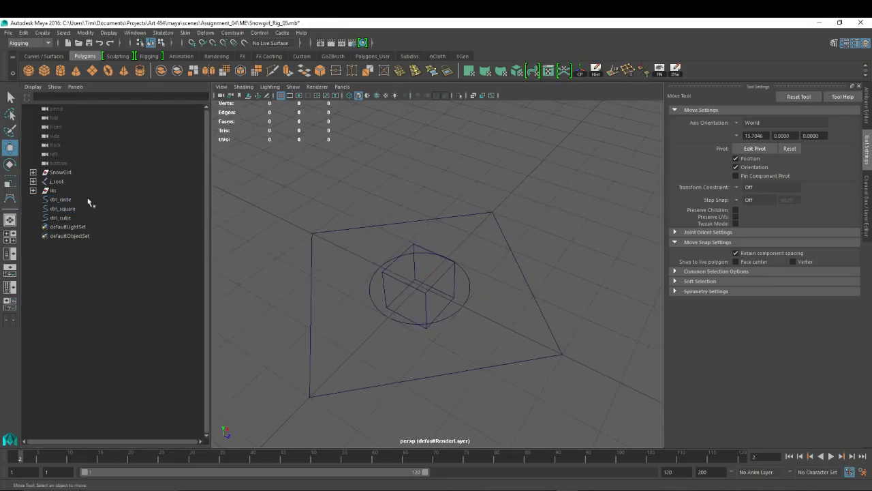
Step: Group ctrl_circle, ctrl_square and ctrl_cube, and name the group base_controls
{"action": "left_click", "coordinate": [61, 199]}
{"action": "left_click", "coordinate": [62, 217], "text": "shift"}
{"action": "key", "text": "ctrl+g"}
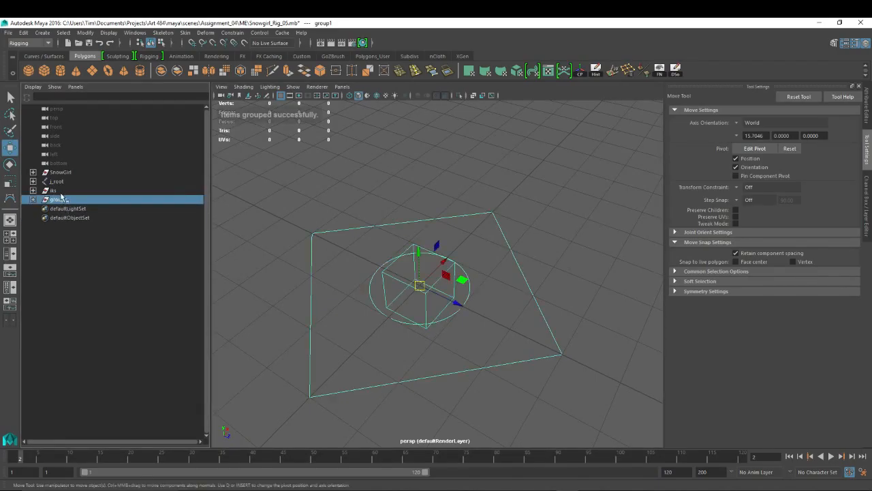
{"action": "double_click", "coordinate": [60, 199]}
{"action": "type", "text": "bas"}
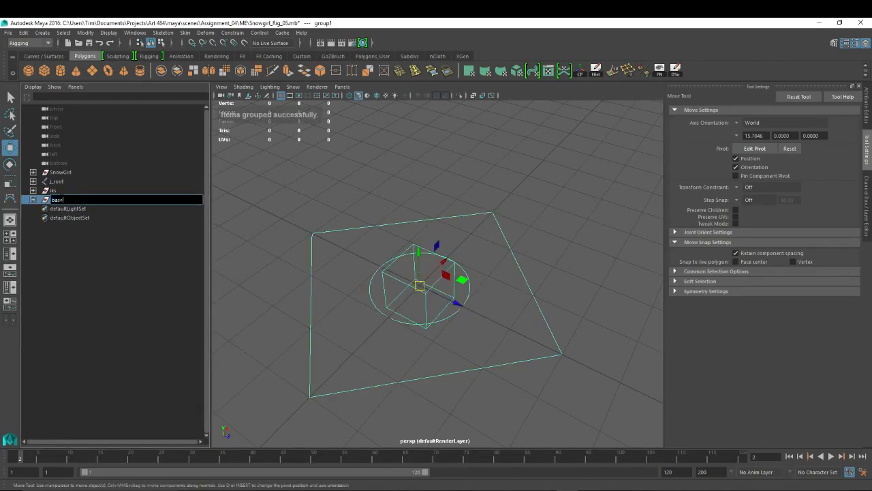
{"action": "type", "text": "e_controls"}
{"action": "key", "text": "Return"}
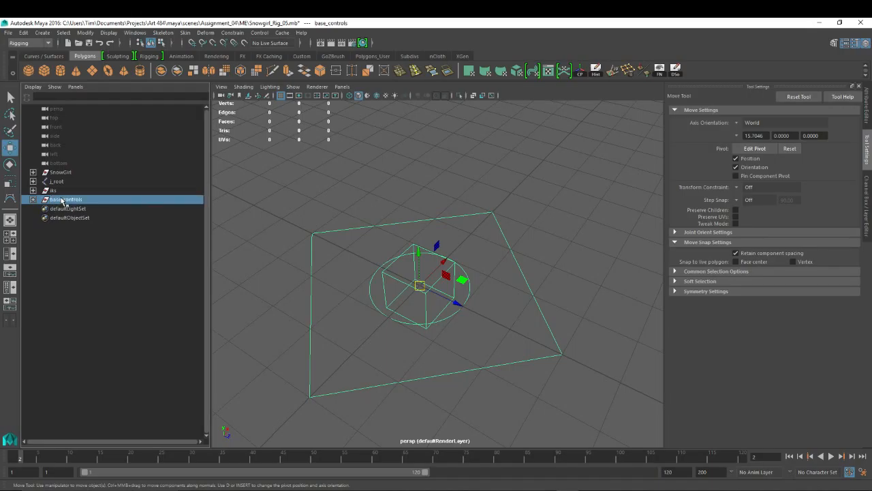
Step: Duplicate ctrl_circle from the base_controls group and raise the copy above the other curves
{"action": "right_click_drag", "start_coordinate": [537, 194], "coordinate": [388, 217], "text": "alt"}
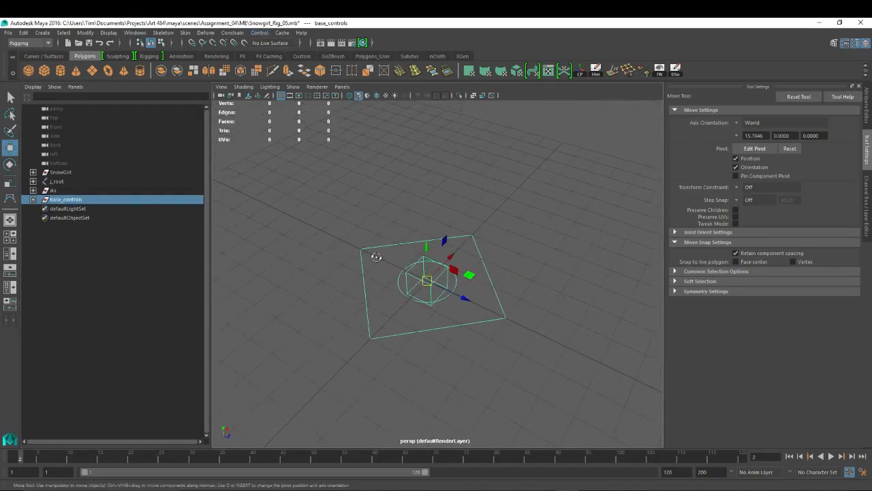
{"action": "left_click_drag", "start_coordinate": [377, 257], "coordinate": [445, 222], "text": "alt"}
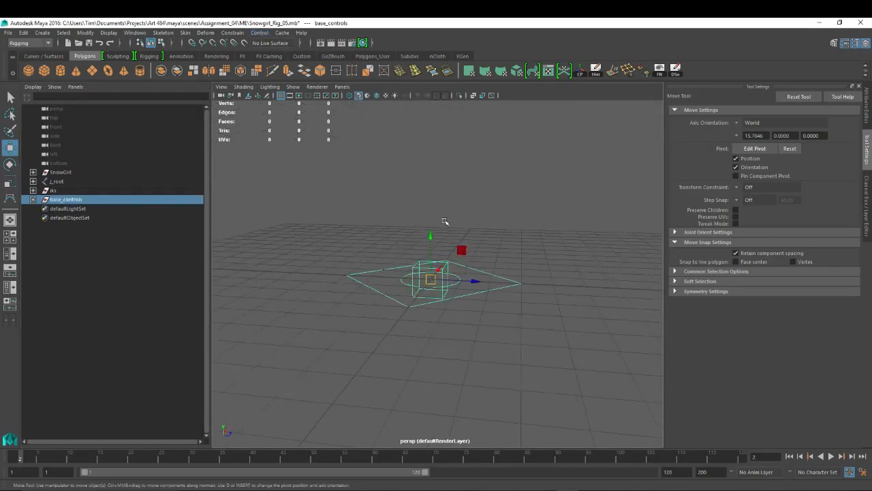
{"action": "left_click", "coordinate": [34, 200]}
{"action": "left_click", "coordinate": [71, 208]}
{"action": "left_click_drag", "start_coordinate": [403, 193], "coordinate": [481, 213], "text": "alt"}
{"action": "left_click_drag", "start_coordinate": [535, 202], "coordinate": [460, 200], "text": "alt"}
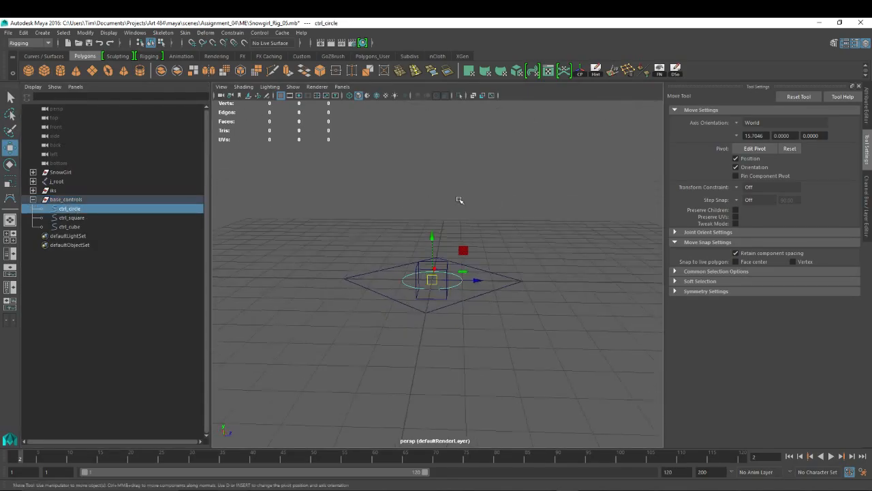
{"action": "key", "text": "ctrl+d"}
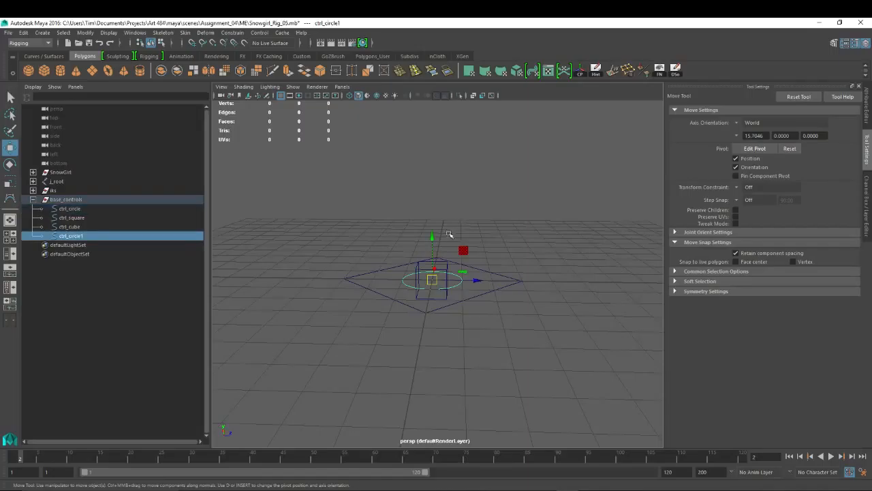
{"action": "left_click_drag", "start_coordinate": [432, 240], "coordinate": [432, 162]}
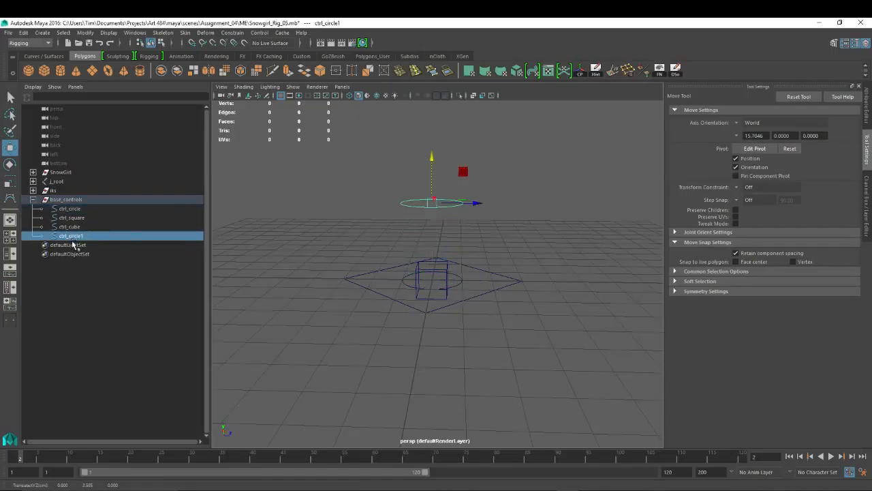
Step: Take the duplicated circle out of the base_controls group, and raise and enlarge it
{"action": "middle_click_drag", "start_coordinate": [75, 237], "coordinate": [36, 212]}
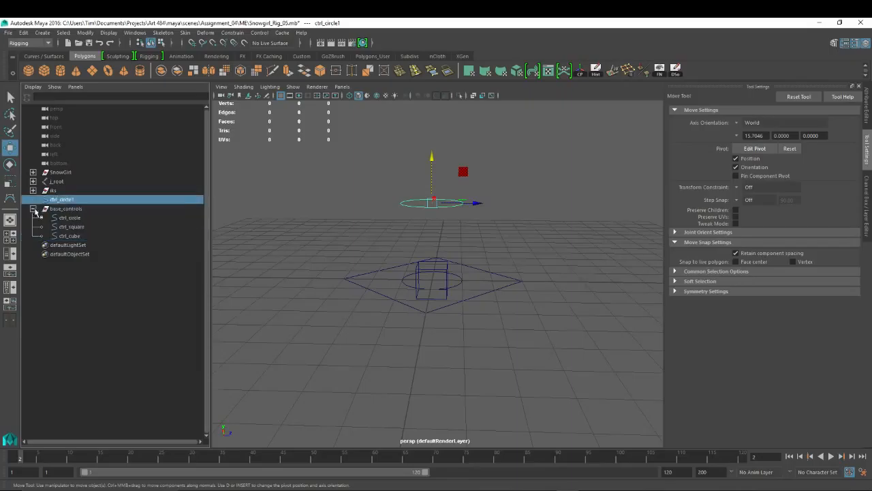
{"action": "left_click", "coordinate": [33, 209]}
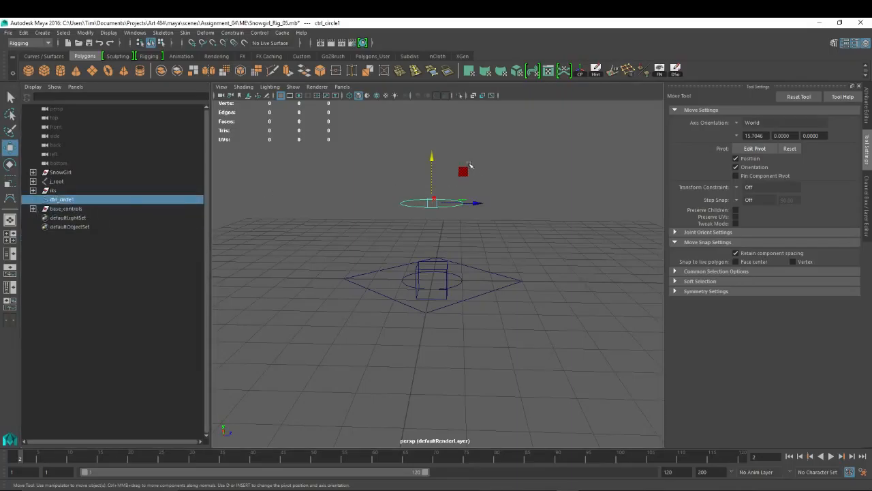
{"action": "left_click_drag", "start_coordinate": [431, 151], "coordinate": [428, 109]}
{"action": "key", "text": "r"}
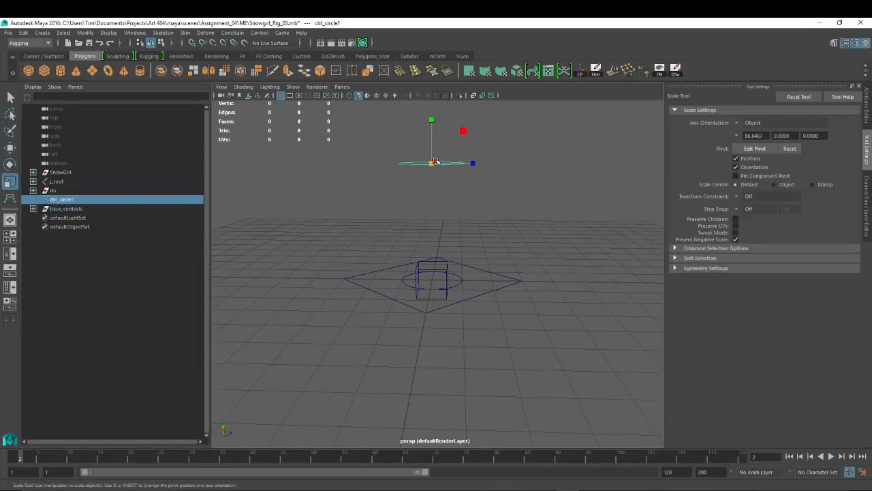
{"action": "left_click_drag", "start_coordinate": [436, 160], "coordinate": [451, 173], "text": "alt"}
Step: Select two control vertices on the far side of the duplicated circle and move them inward to reshape the curve
{"action": "key", "text": "w"}
{"action": "right_click_drag", "start_coordinate": [403, 155], "coordinate": [380, 154]}
{"action": "left_click_drag", "start_coordinate": [379, 149], "coordinate": [410, 175], "text": "alt"}
{"action": "left_click", "coordinate": [392, 161]}
{"action": "left_click", "coordinate": [483, 168], "text": "shift"}
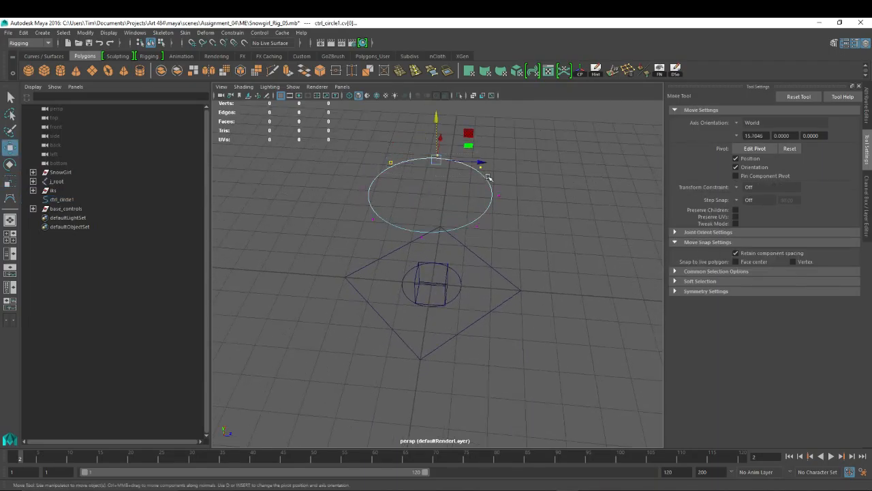
{"action": "key", "text": "r"}
{"action": "left_click", "coordinate": [483, 157]}
{"action": "left_click_drag", "start_coordinate": [379, 150], "coordinate": [412, 168]}
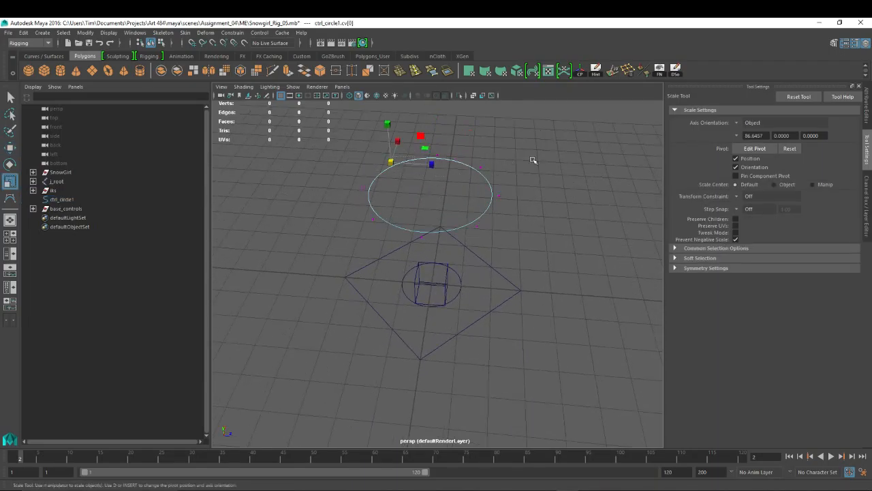
{"action": "left_click_drag", "start_coordinate": [470, 156], "coordinate": [505, 174], "text": "shift"}
{"action": "key", "text": "w"}
{"action": "left_click_drag", "start_coordinate": [443, 142], "coordinate": [440, 165]}
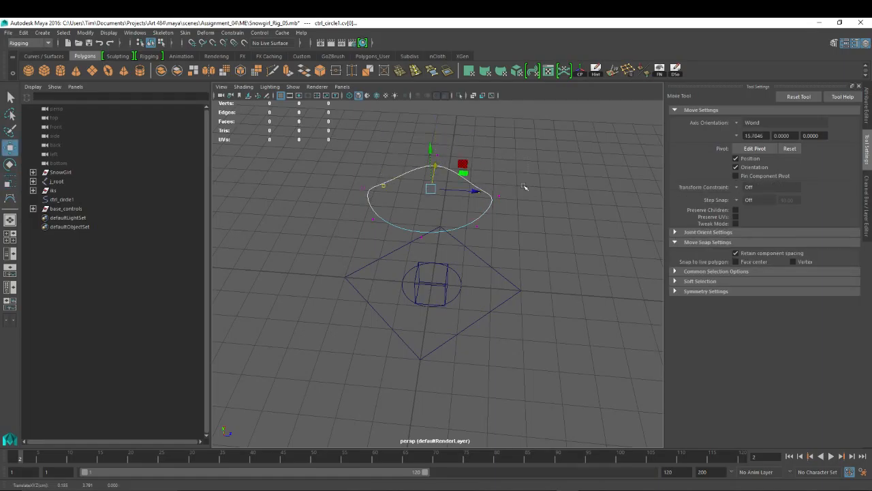
{"action": "key", "text": "r"}
{"action": "left_click_drag", "start_coordinate": [524, 187], "coordinate": [472, 214], "text": "alt"}
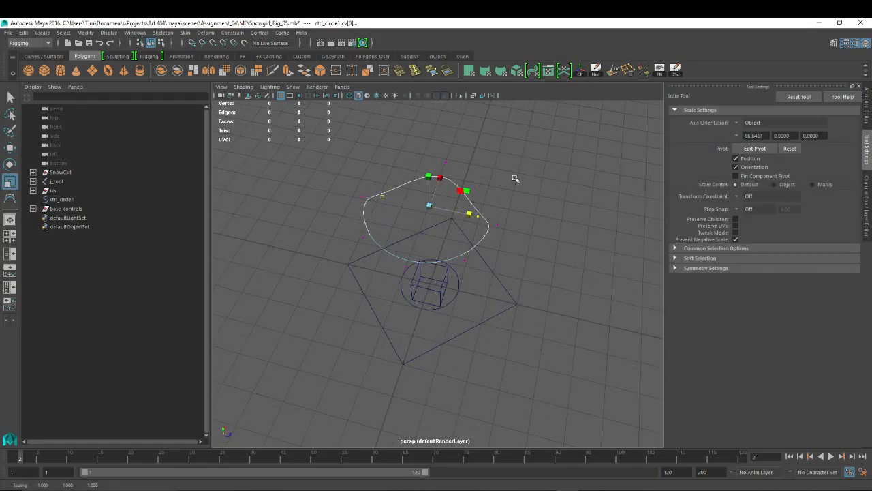
{"action": "left_click_drag", "start_coordinate": [549, 177], "coordinate": [337, 210], "text": "alt"}
Step: Undo the control vertex edits and delete the duplicated circle
{"action": "key", "text": "ctrl+z"}
{"action": "key", "text": "ctrl+z"}
{"action": "key", "text": "ctrl+z"}
{"action": "key", "text": "ctrl+z"}
{"action": "key", "text": "ctrl+z"}
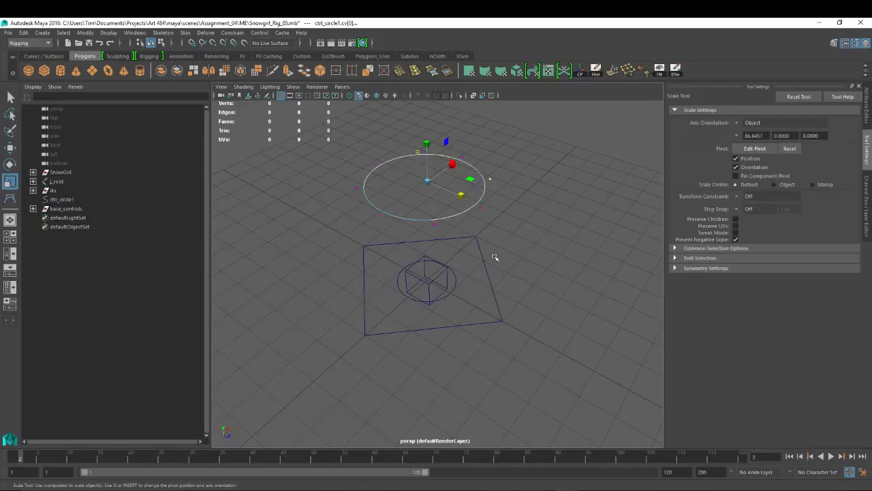
{"action": "left_click", "coordinate": [60, 199]}
{"action": "key", "text": "Delete"}
{"action": "left_click_drag", "start_coordinate": [381, 221], "coordinate": [377, 218], "text": "alt"}
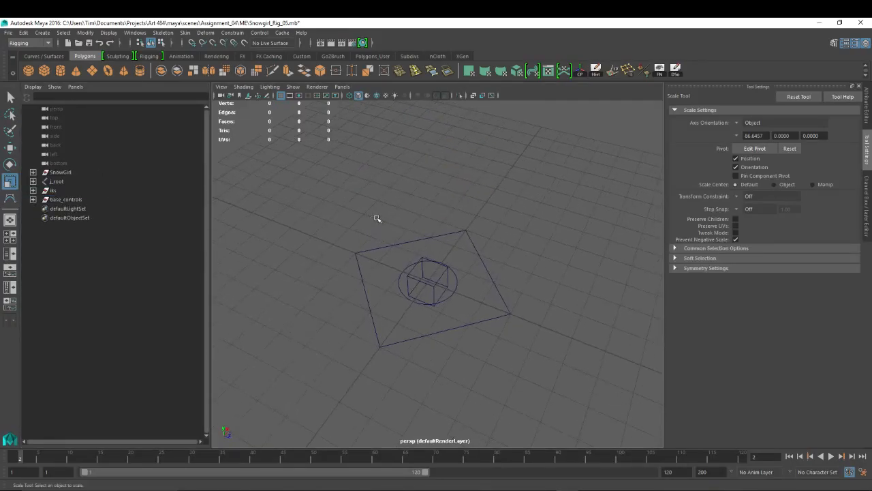
Step: Save the Snowgirl_Rig_05.mb scene
{"action": "left_click_drag", "start_coordinate": [432, 224], "coordinate": [447, 176], "text": "alt"}
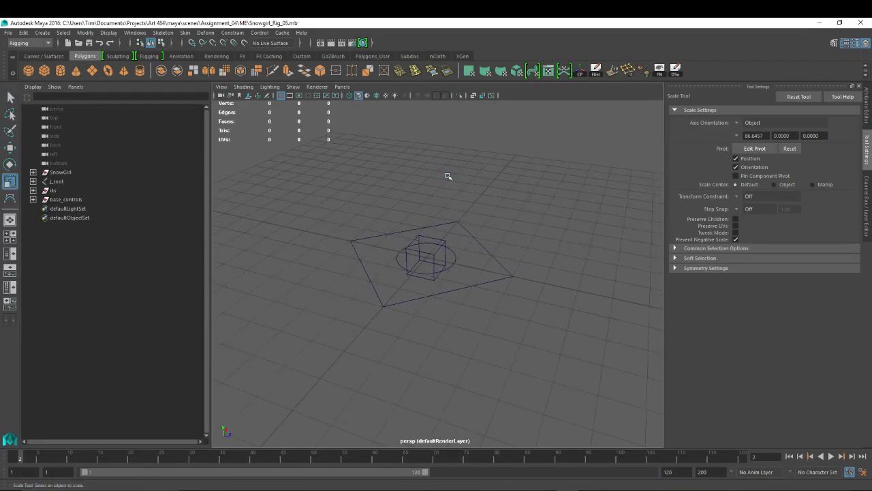
Step: Try scaling ctrl_circle up uniformly, and undo the scaling
{"action": "left_click_drag", "start_coordinate": [343, 239], "coordinate": [374, 226], "text": "alt"}
{"action": "left_click_drag", "start_coordinate": [505, 242], "coordinate": [522, 281], "text": "alt"}
{"action": "left_click", "coordinate": [456, 258]}
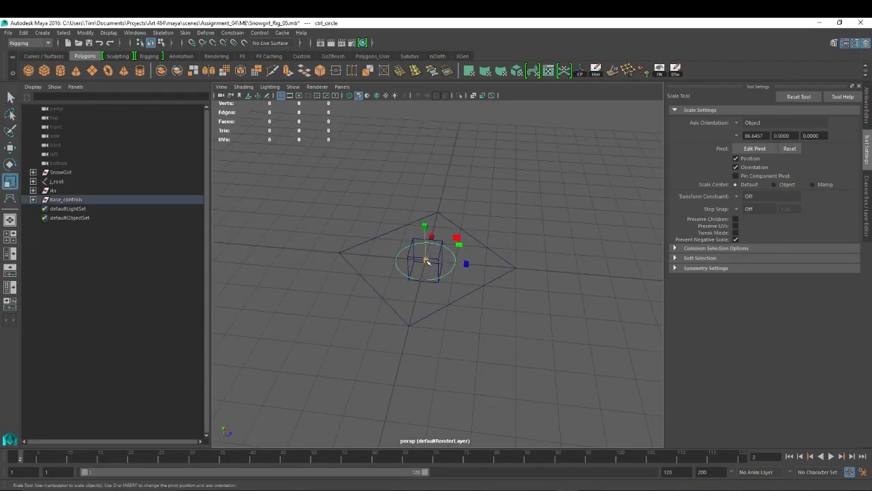
{"action": "left_click_drag", "start_coordinate": [426, 261], "coordinate": [438, 263]}
{"action": "key", "text": "ctrl+z"}
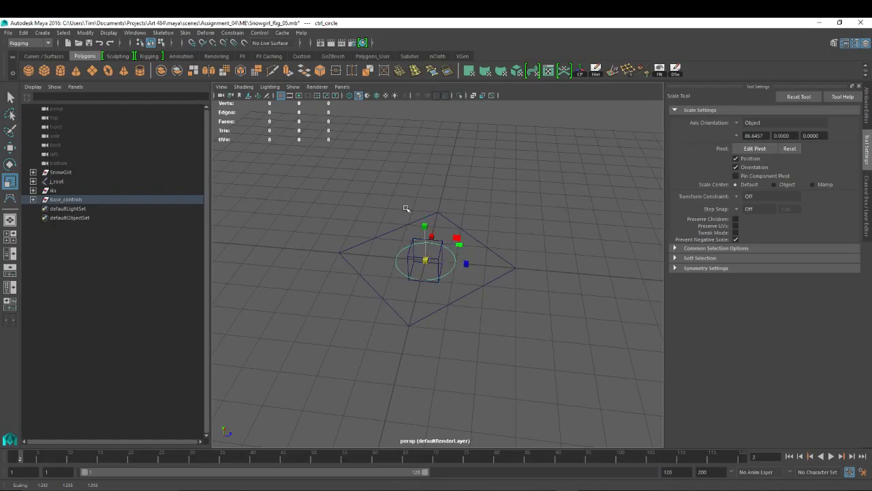